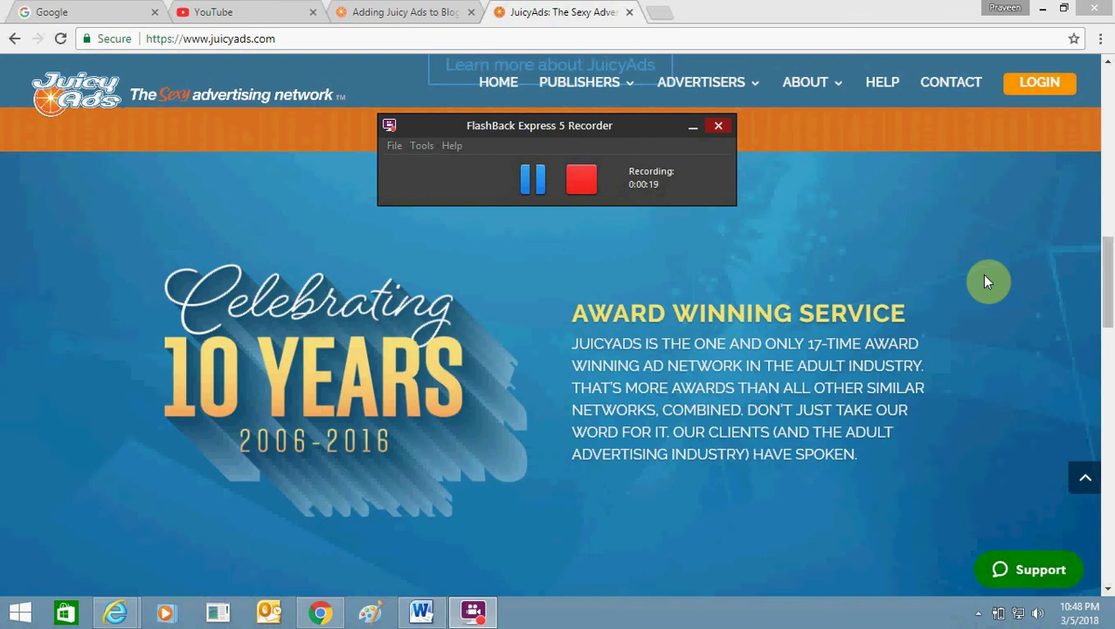
Load the beautifulamericanmodels.blogspot.in blog in a new tab beside the JuicyAds home page.
{"action": "left_click", "coordinate": [985, 282]}
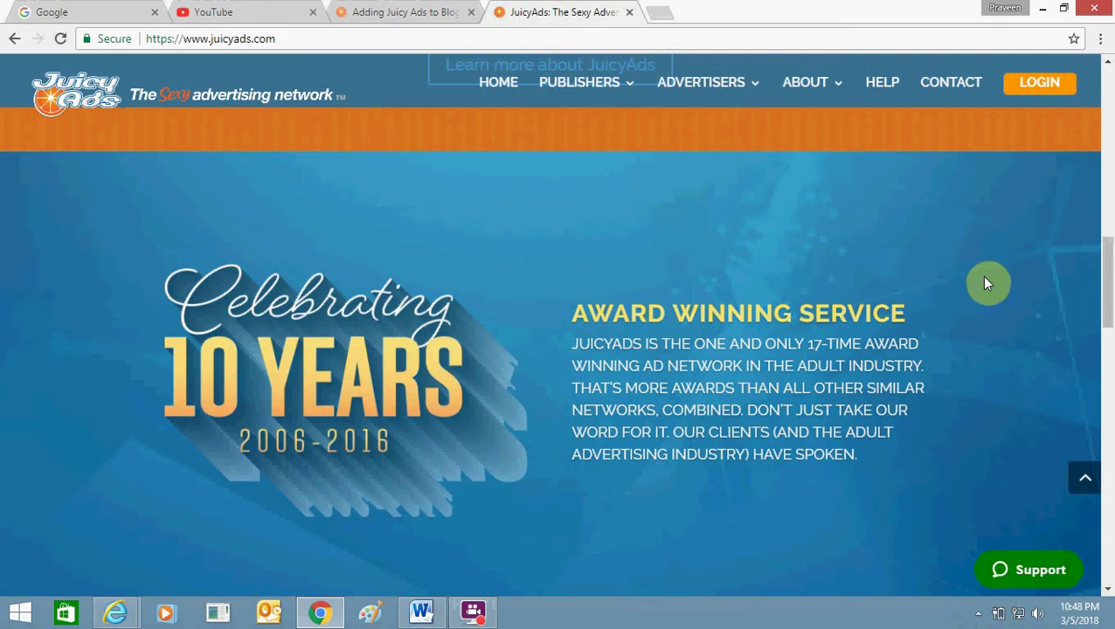
{"action": "left_click", "coordinate": [661, 10]}
{"action": "type", "text": "bea"}
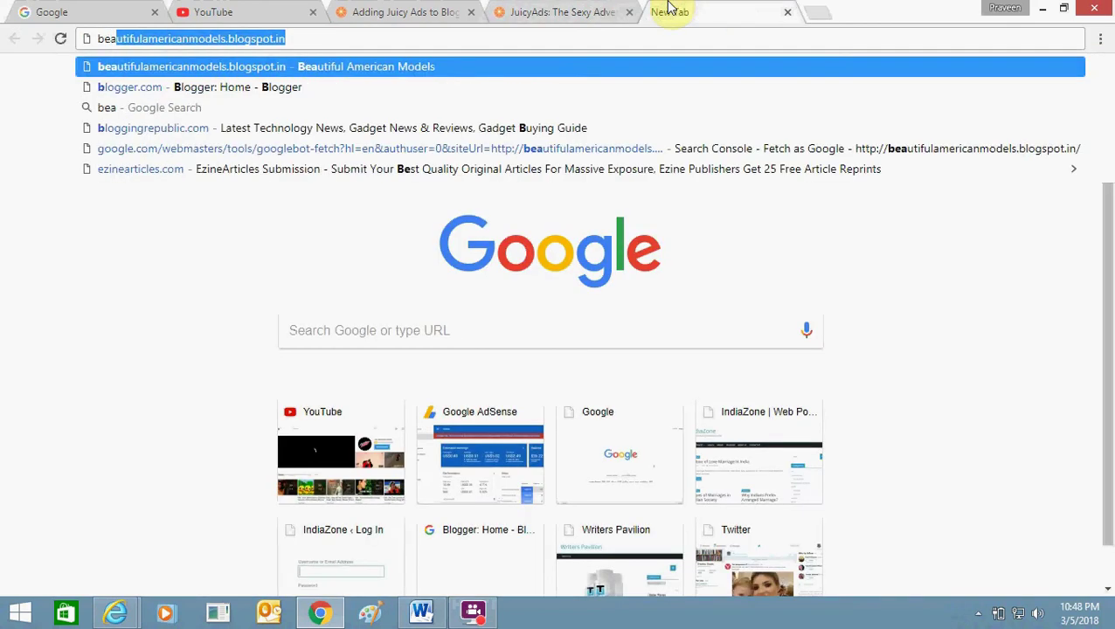
{"action": "key", "text": "Return"}
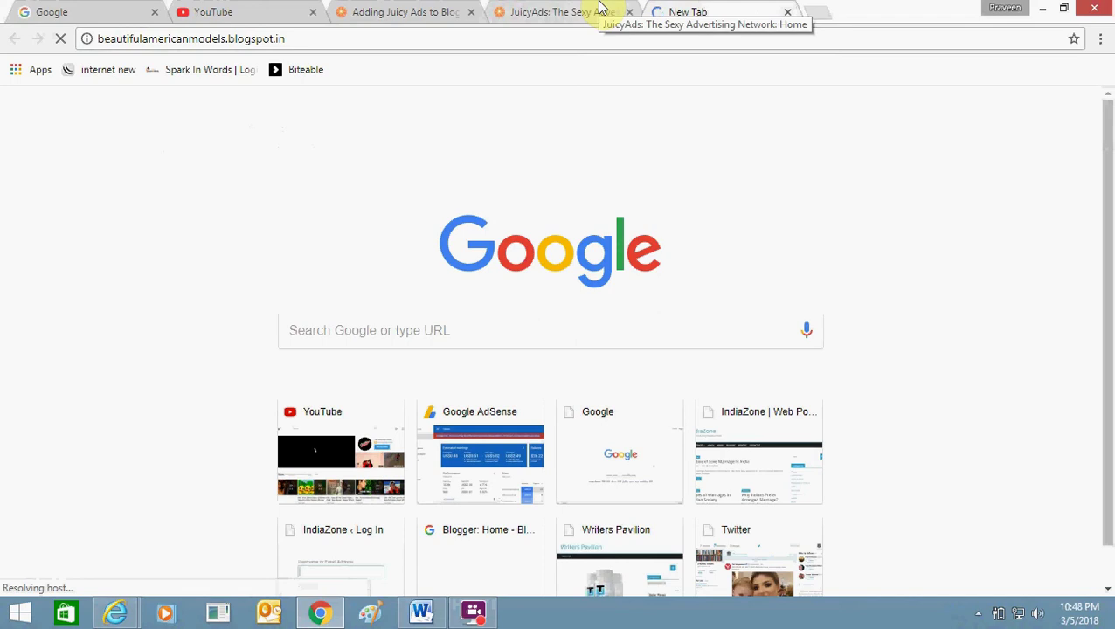
{"action": "left_click", "coordinate": [599, 7]}
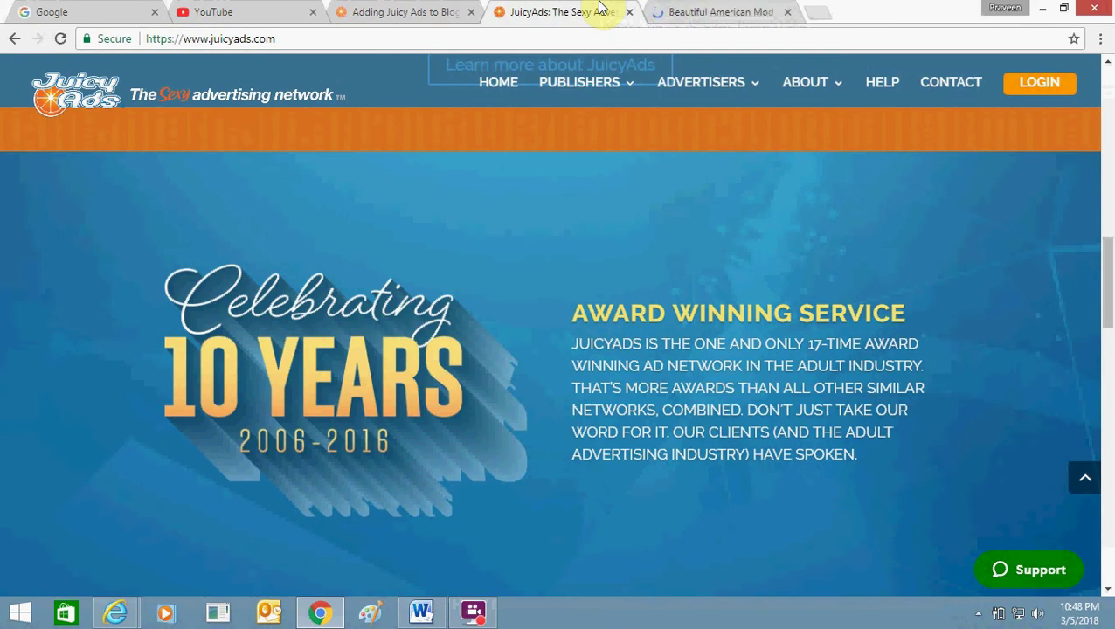
{"action": "left_click", "coordinate": [766, 9]}
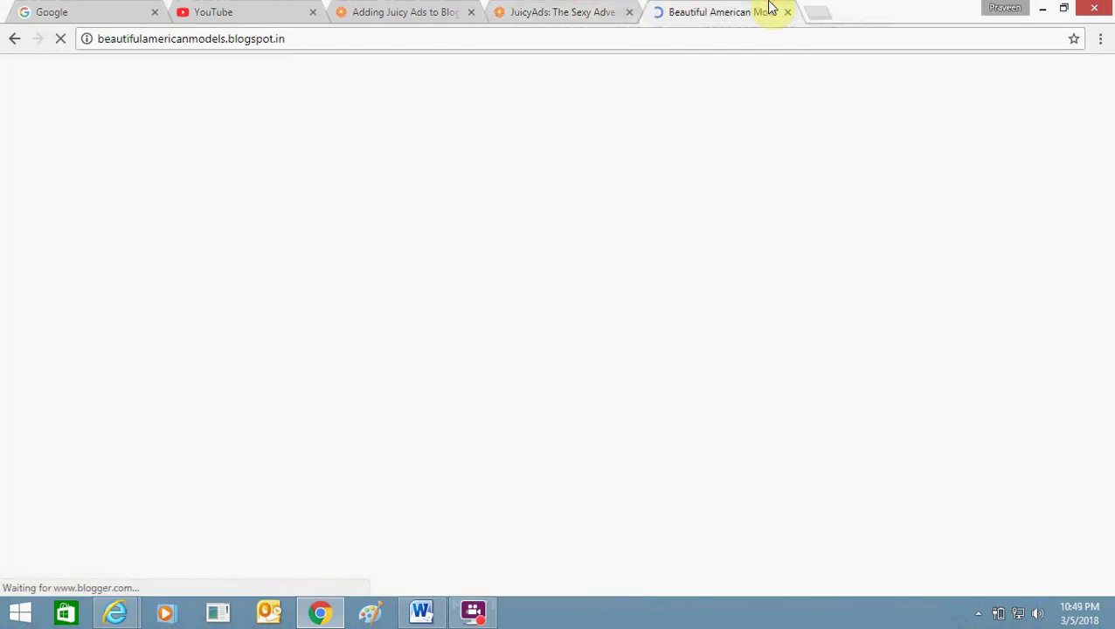
Return to the blog tab and scroll its home page toward the Ariel Winter posts.
{"action": "left_click", "coordinate": [597, 7]}
{"action": "left_click", "coordinate": [753, 10]}
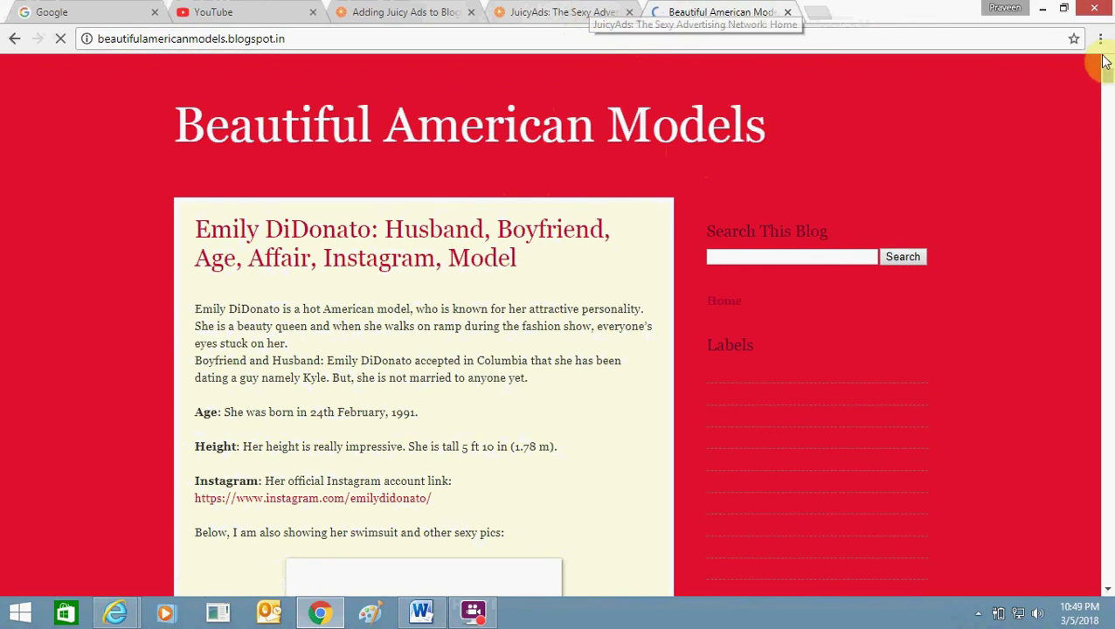
{"action": "left_click_drag", "start_coordinate": [1108, 77], "coordinate": [1108, 63]}
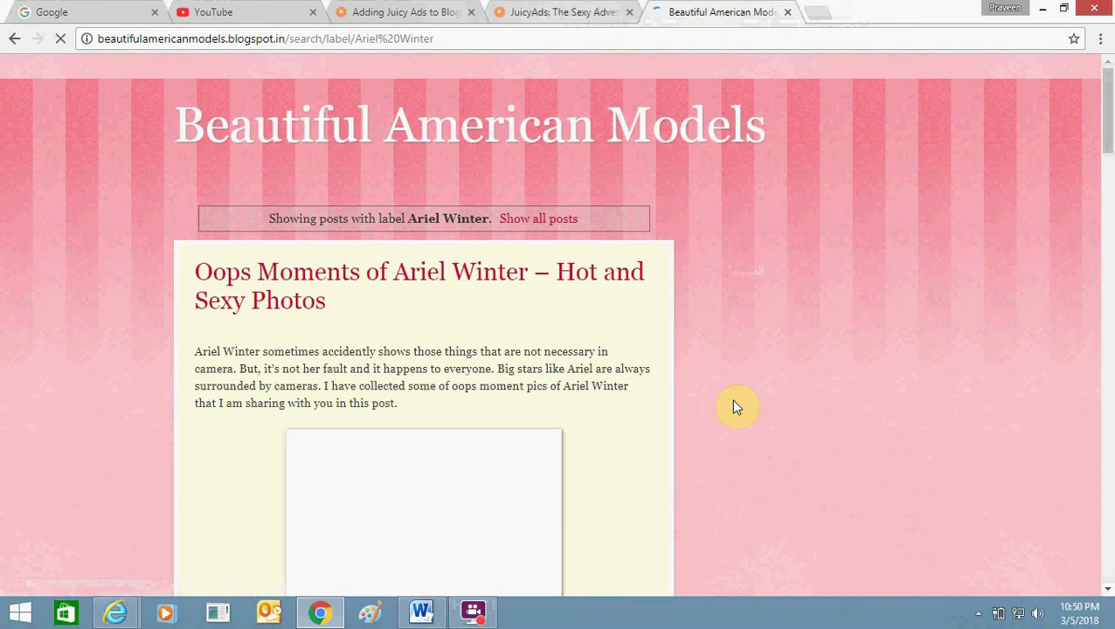
Open the Oops Moments of Ariel Winter post, mark 'blogspot.in' in its address, and click the sidebar ad.
{"action": "left_click", "coordinate": [435, 274]}
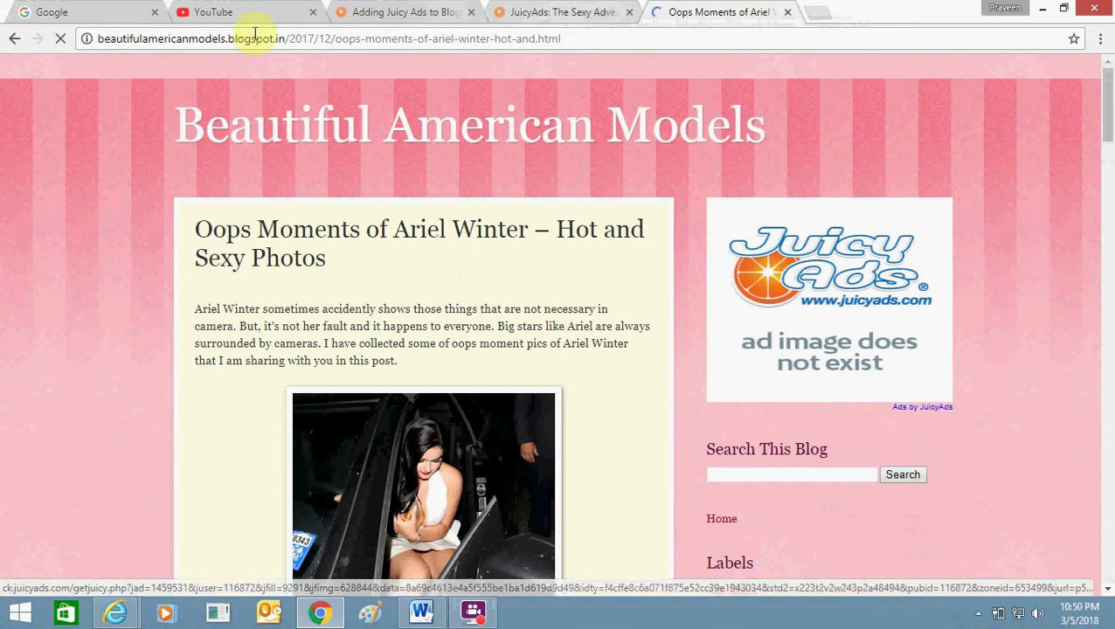
{"action": "left_click_drag", "start_coordinate": [228, 40], "coordinate": [286, 40]}
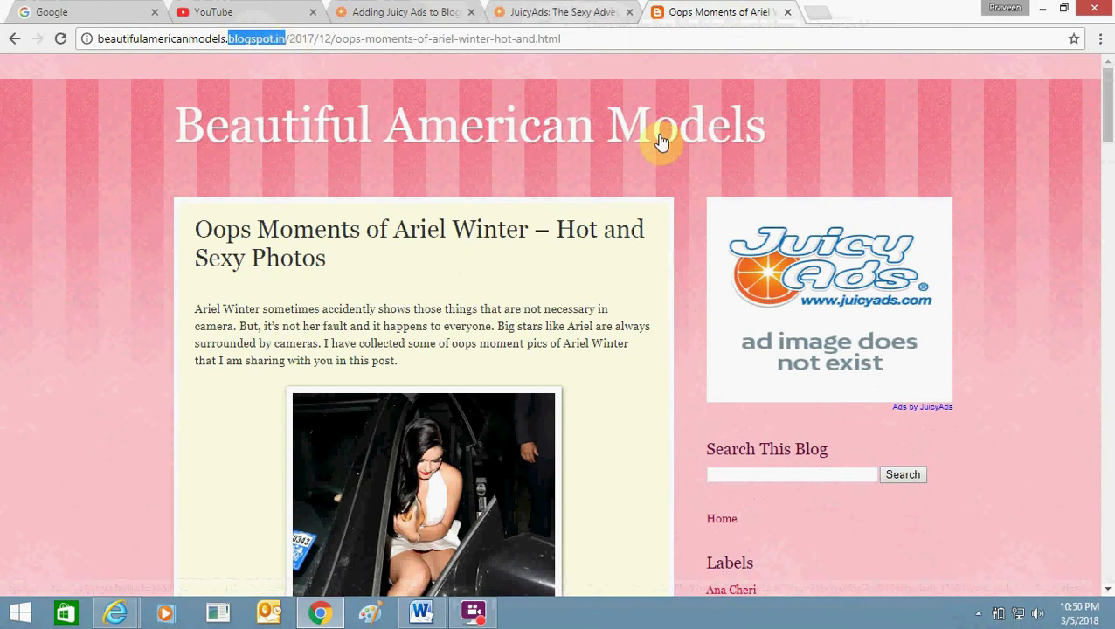
{"action": "left_click", "coordinate": [568, 168]}
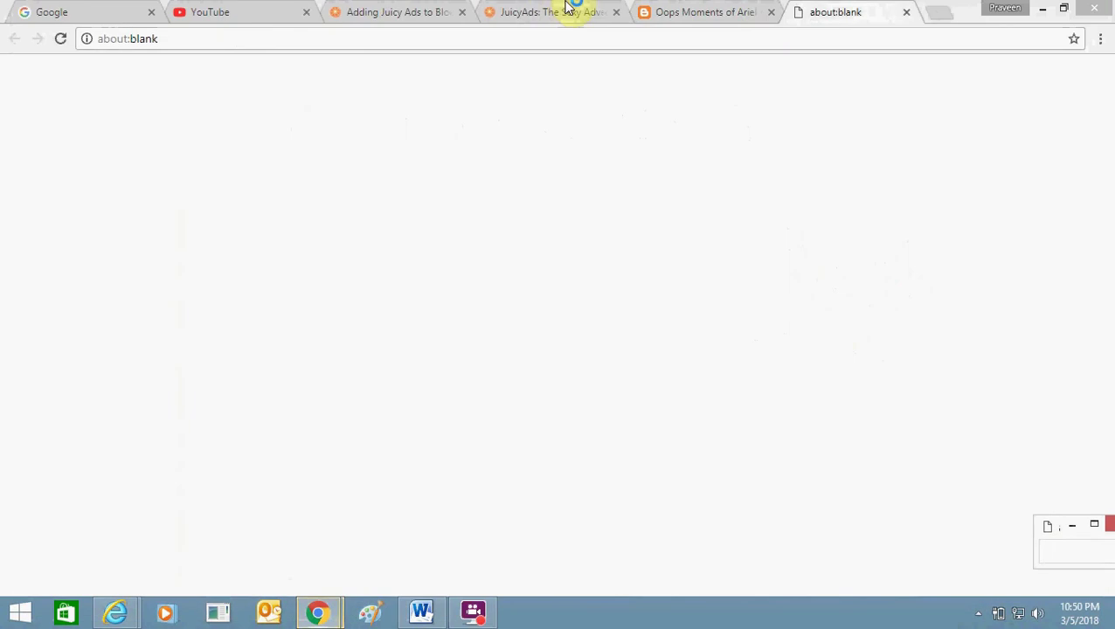
Close the ad's about:blank pop-up, deny the blog's notification request, and return to JuicyAds.
{"action": "left_click", "coordinate": [1096, 528]}
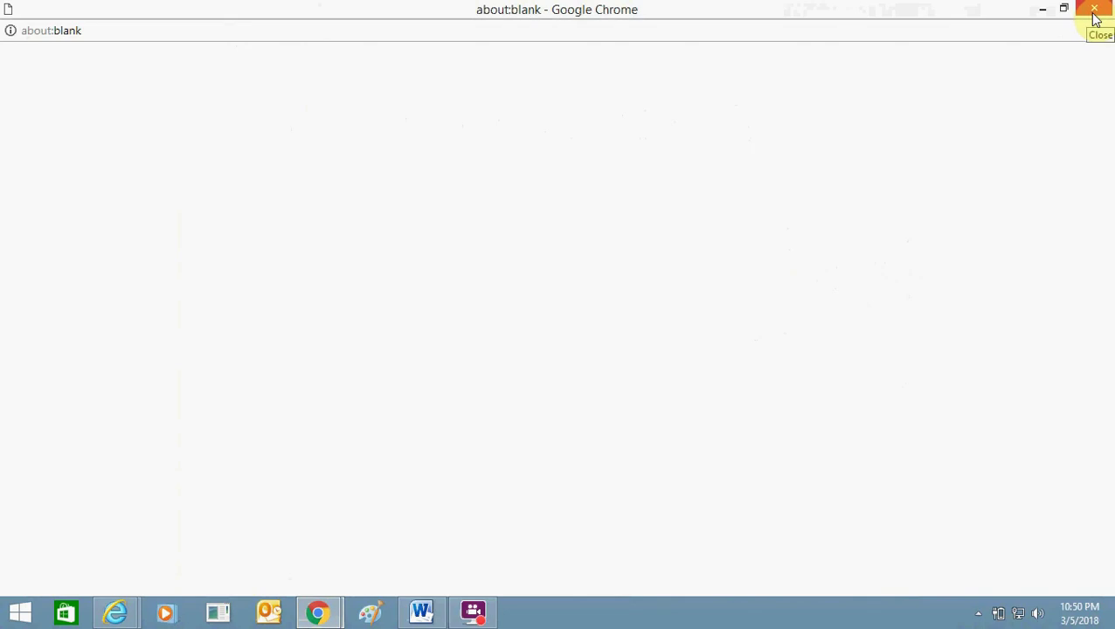
{"action": "left_click", "coordinate": [1096, 12]}
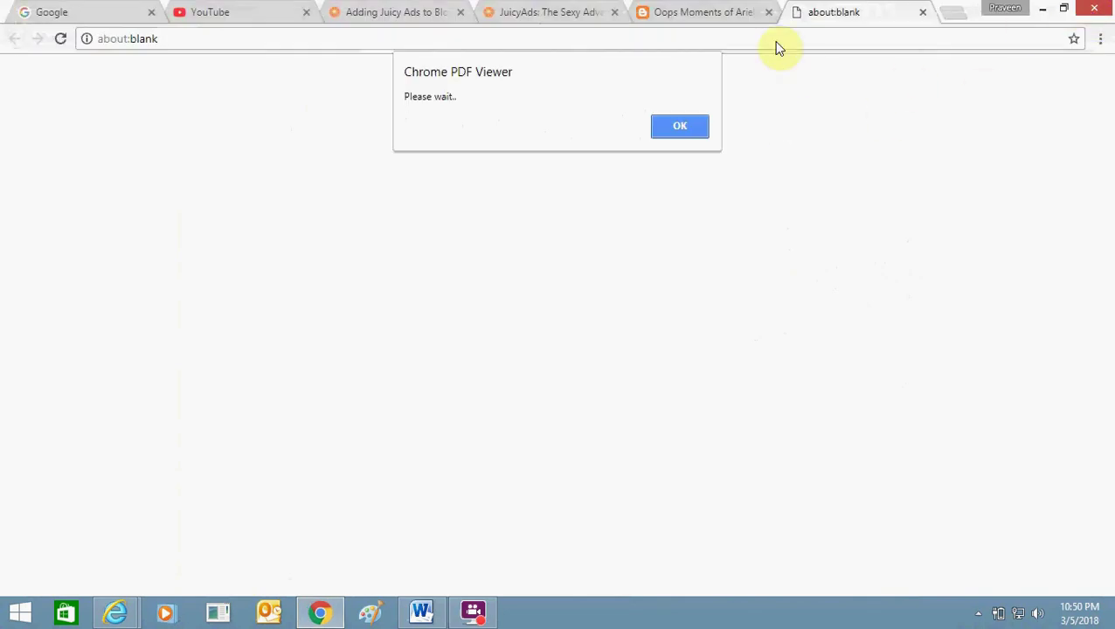
{"action": "left_click", "coordinate": [738, 11]}
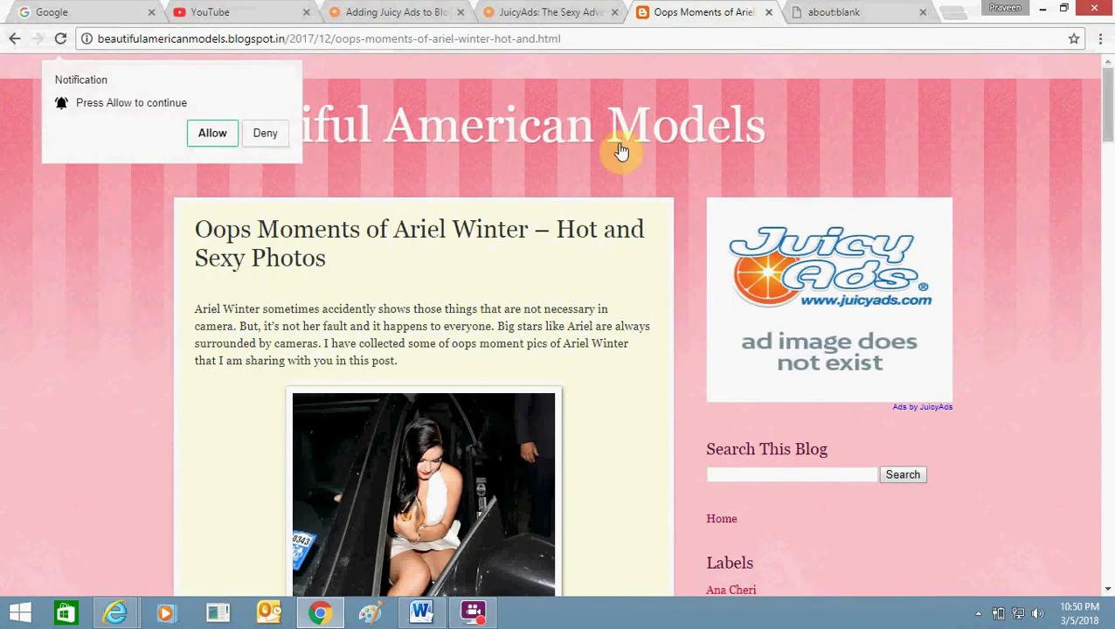
{"action": "left_click", "coordinate": [283, 136]}
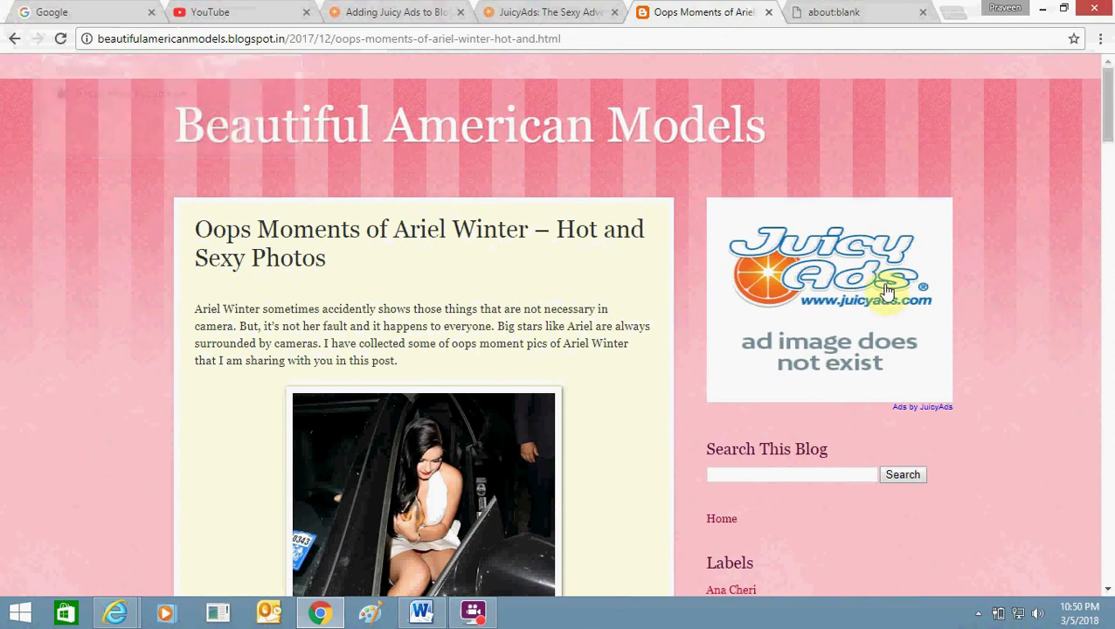
{"action": "left_click", "coordinate": [577, 9]}
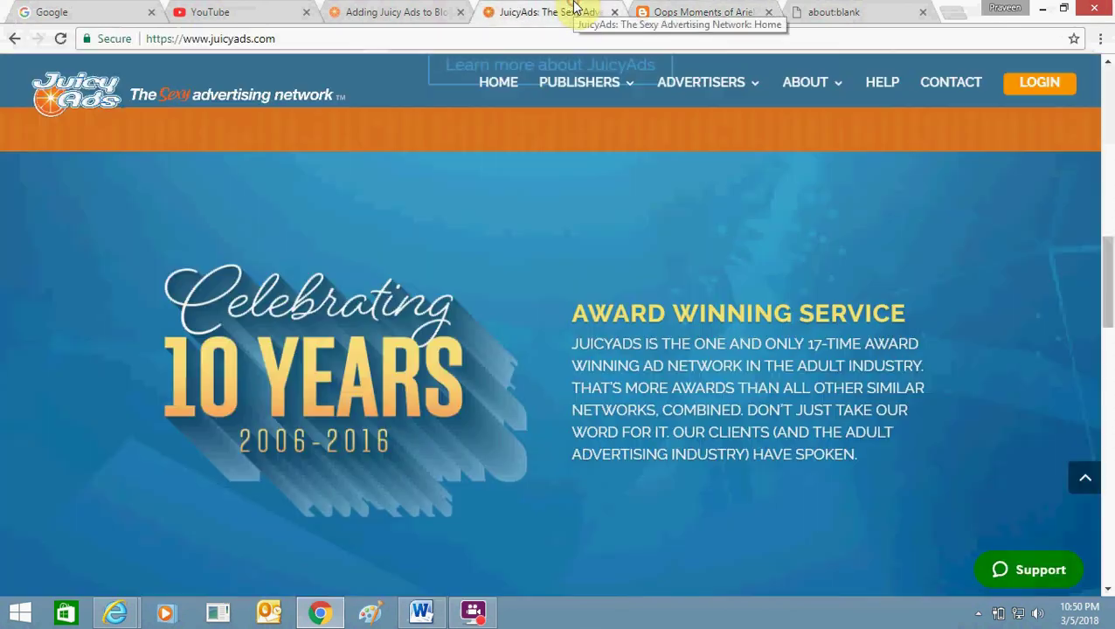
Log in to JuicyAds with the publisher account's e-mail and password.
{"action": "left_click", "coordinate": [1050, 87]}
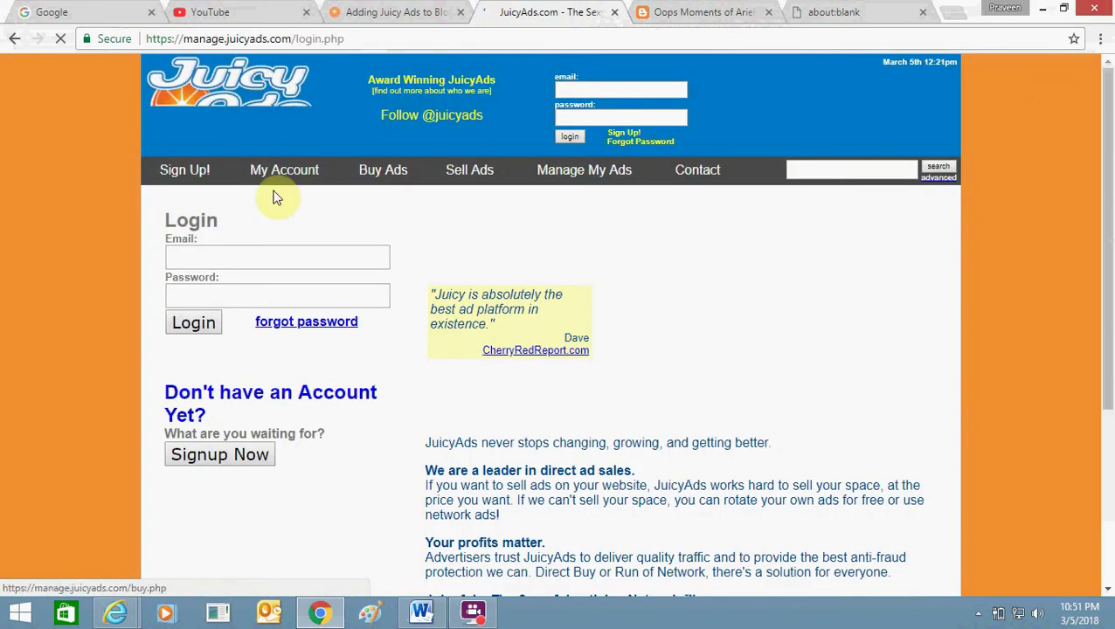
{"action": "left_click", "coordinate": [232, 260]}
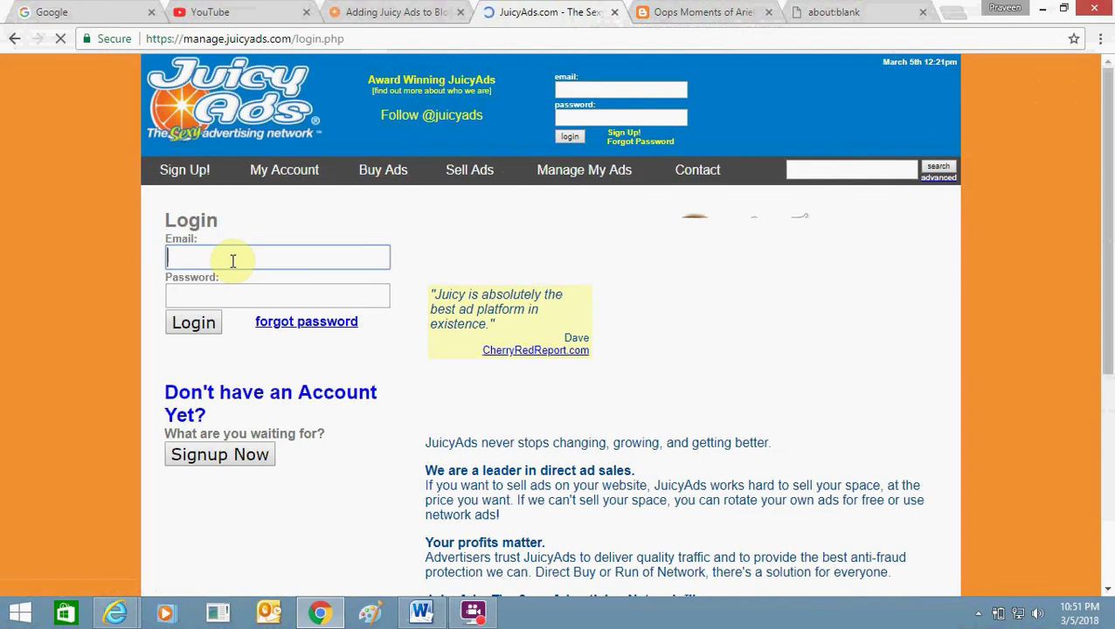
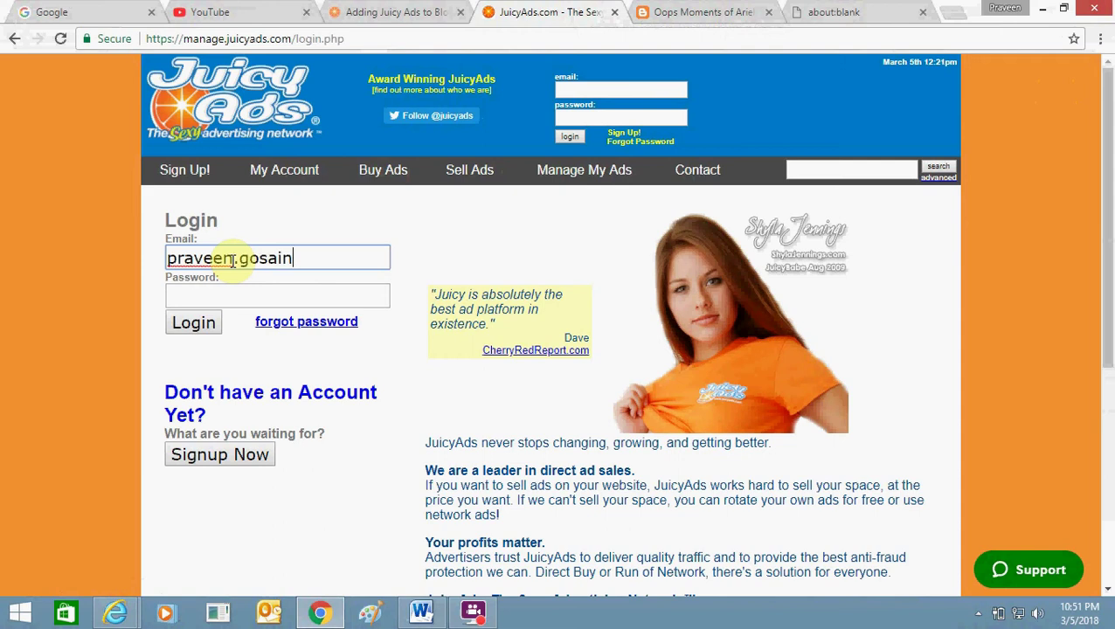
{"action": "key", "text": "Tab"}
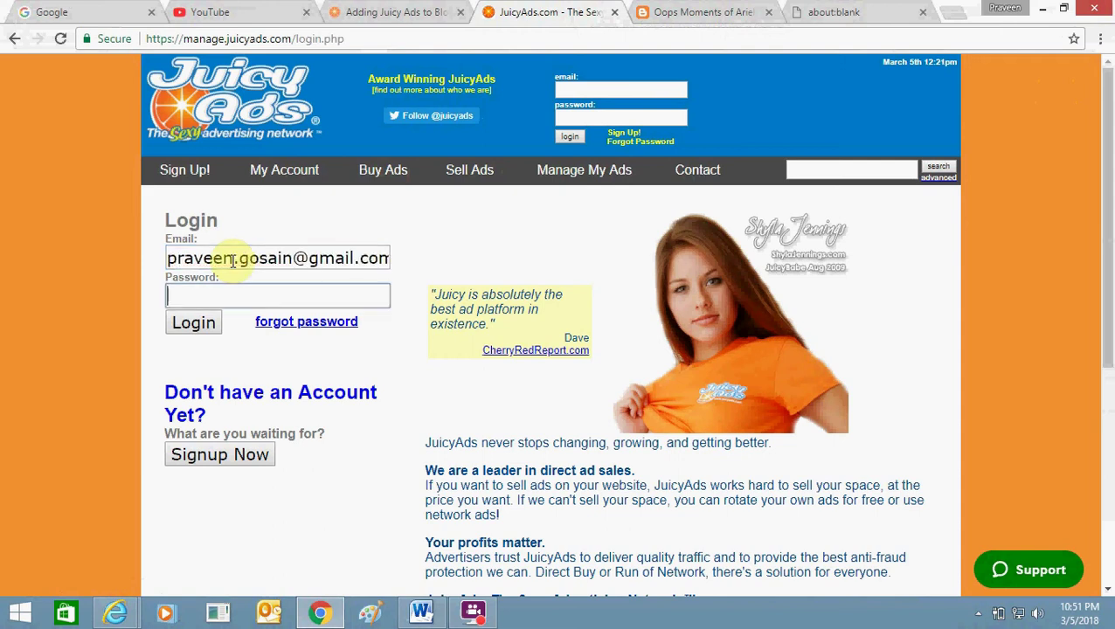
{"action": "type", "text": "•••••••••••••••"}
{"action": "key", "text": "Return"}
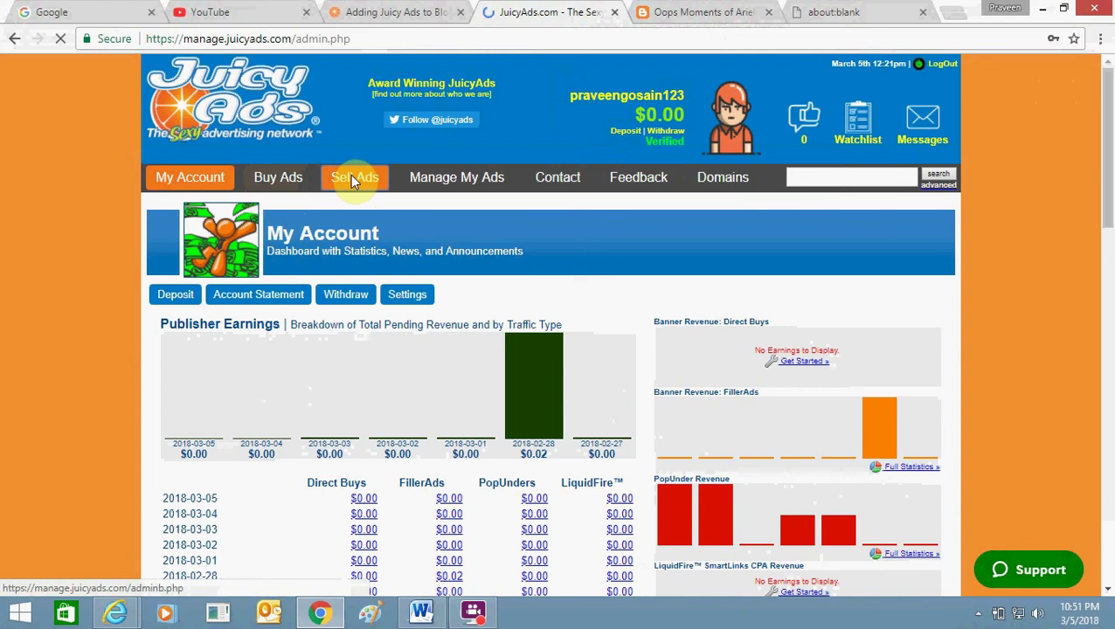
Reach the Manage Your Websites and AdZones page, declining Chrome's offer to save the password.
{"action": "left_click", "coordinate": [351, 174]}
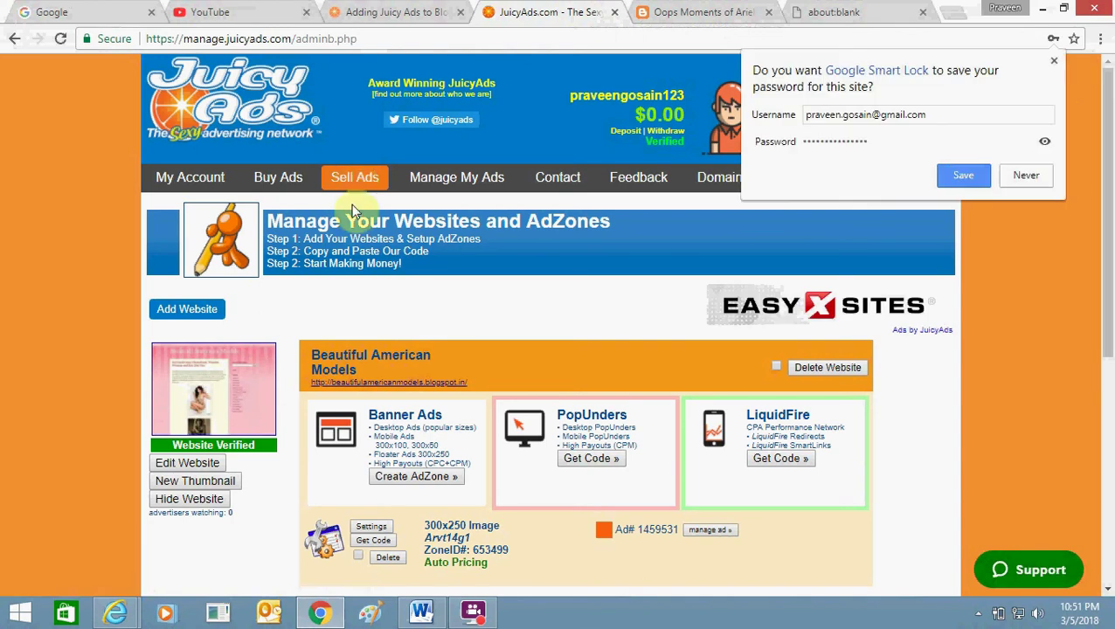
{"action": "left_click", "coordinate": [1024, 174]}
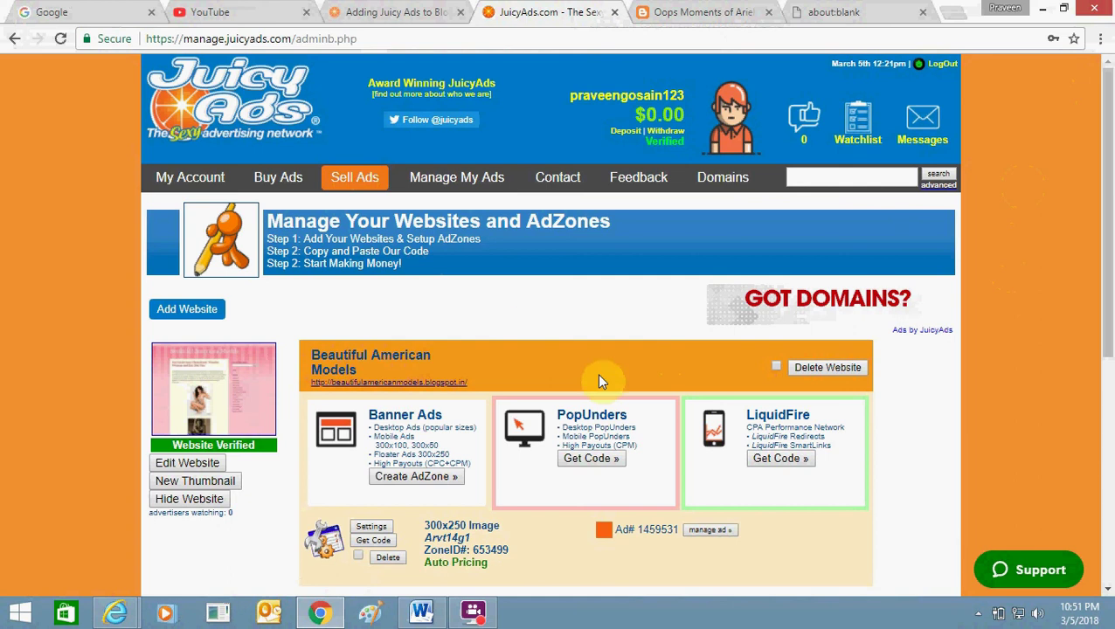
{"action": "left_click", "coordinate": [726, 188]}
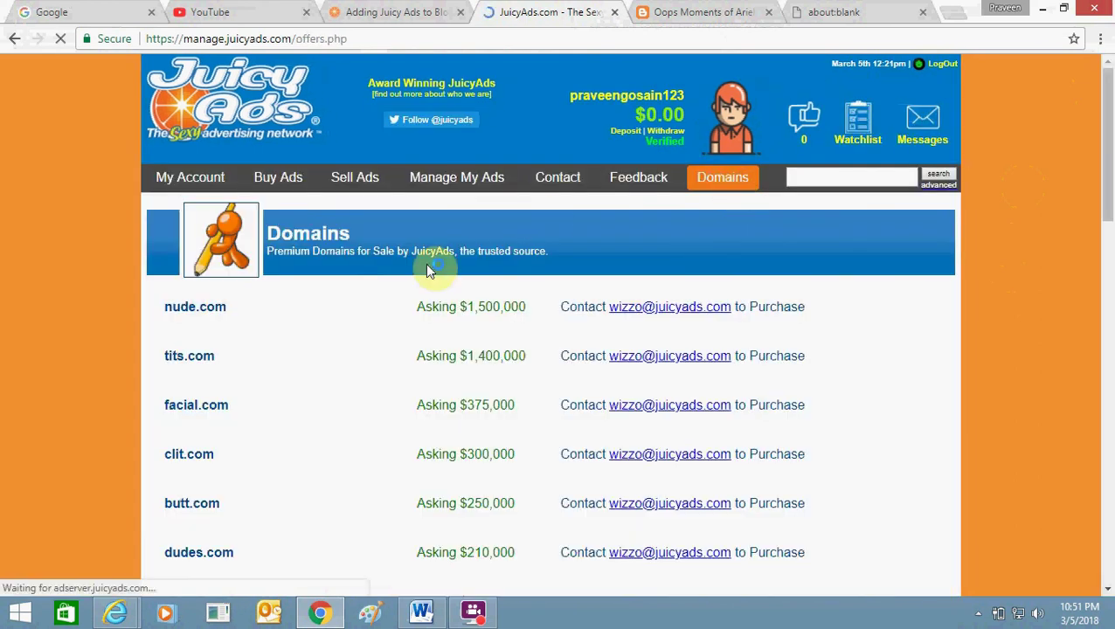
{"action": "left_click_drag", "start_coordinate": [1106, 200], "coordinate": [1106, 174]}
{"action": "left_click", "coordinate": [458, 178]}
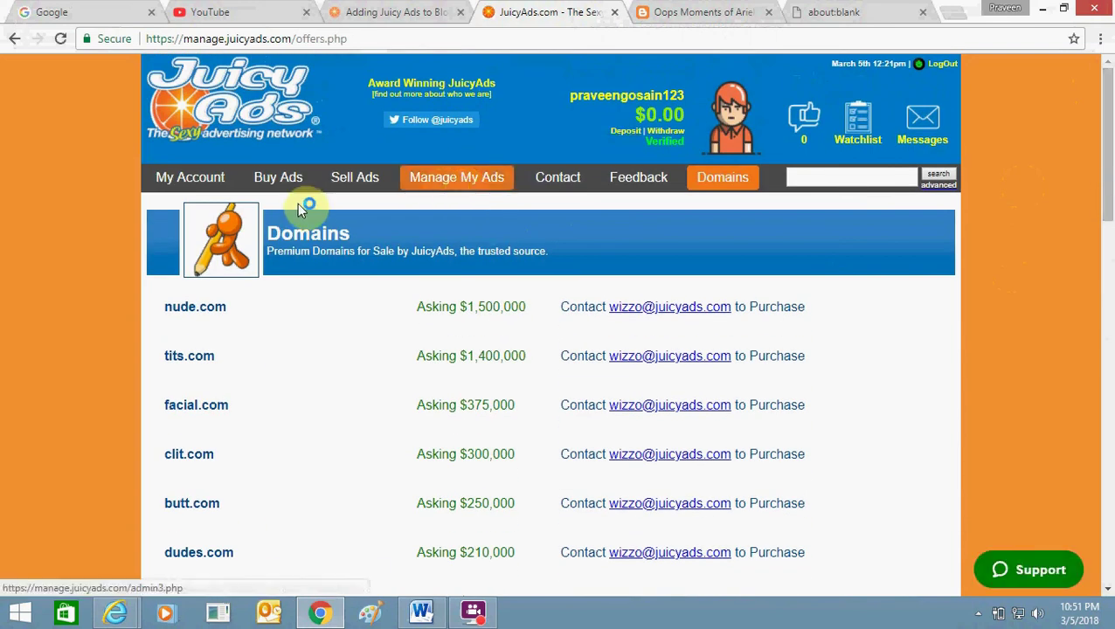
{"action": "left_click_drag", "start_coordinate": [1107, 184], "coordinate": [1110, 181]}
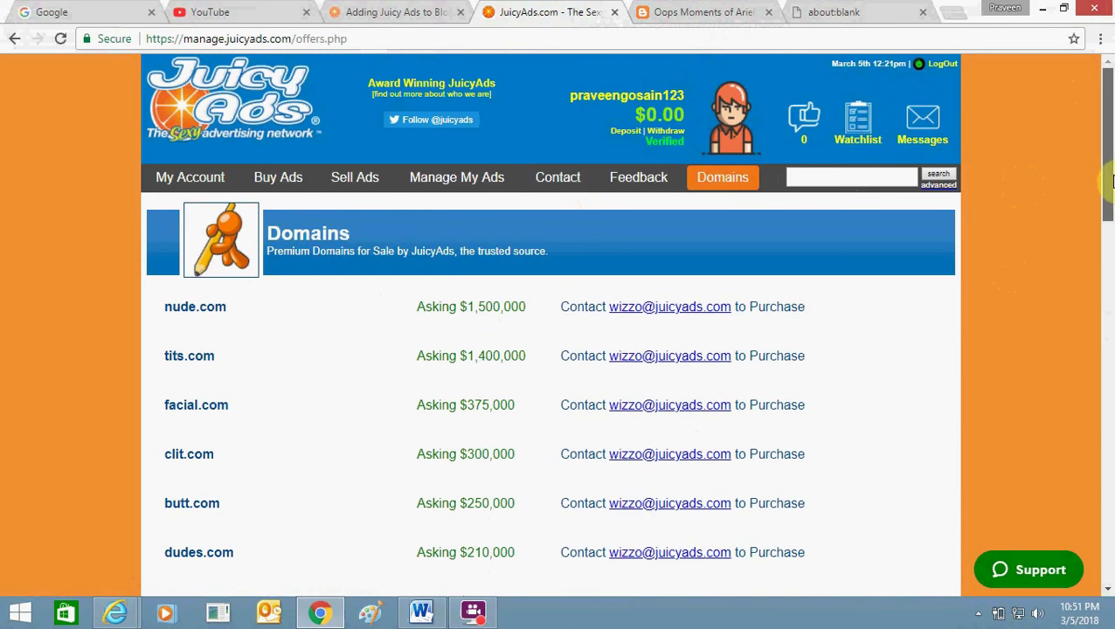
{"action": "left_click", "coordinate": [356, 184]}
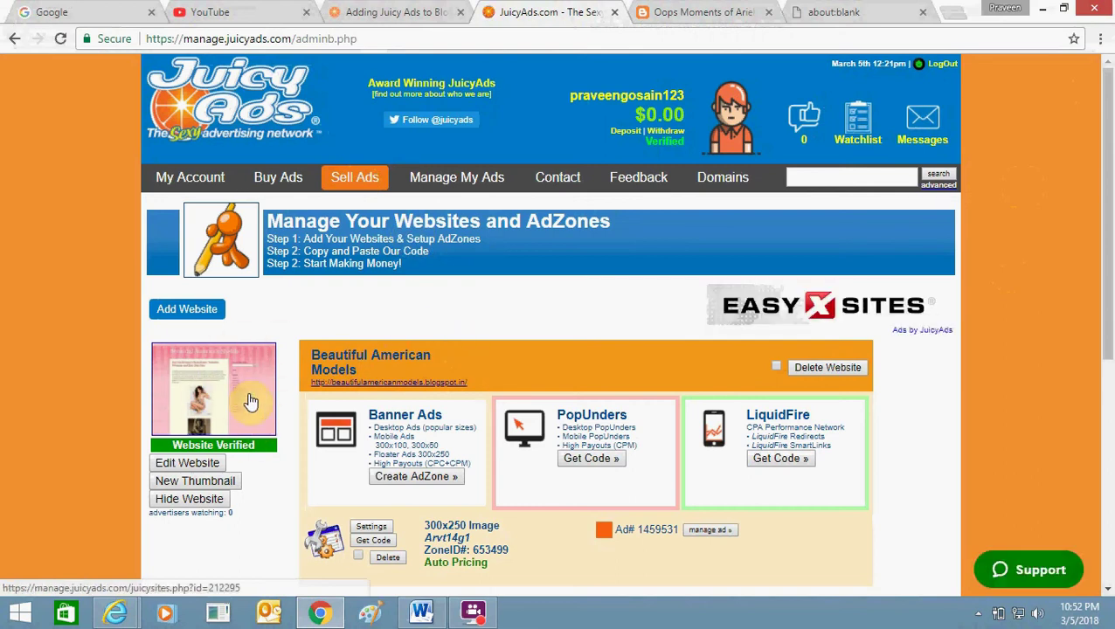
Check the blog post for the ad, then start adding a new website.
{"action": "left_click", "coordinate": [704, 10]}
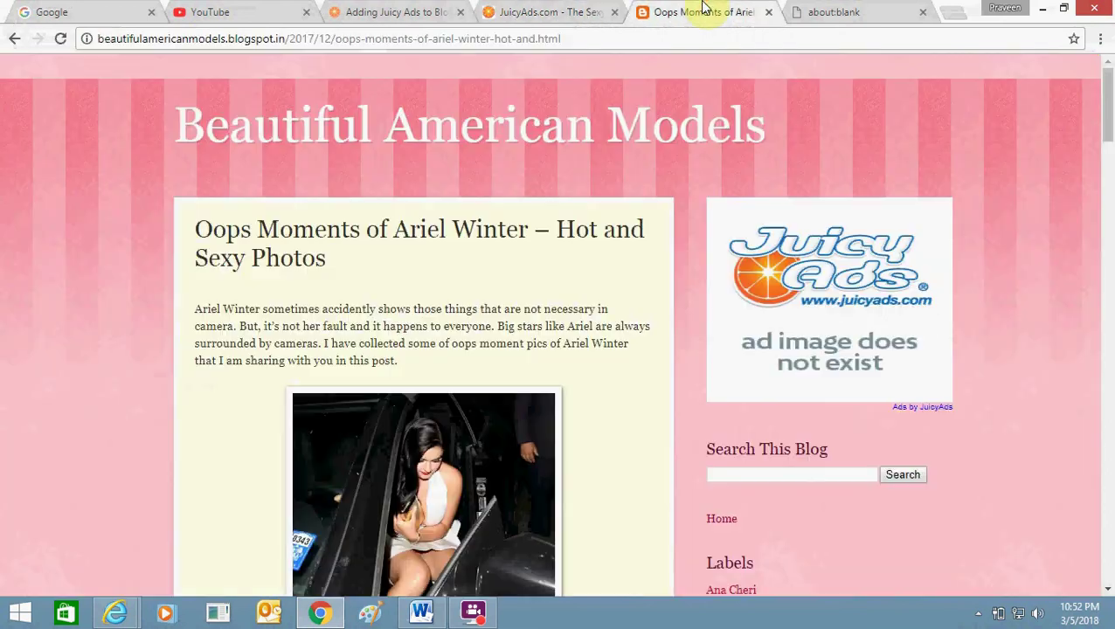
{"action": "left_click", "coordinate": [530, 11]}
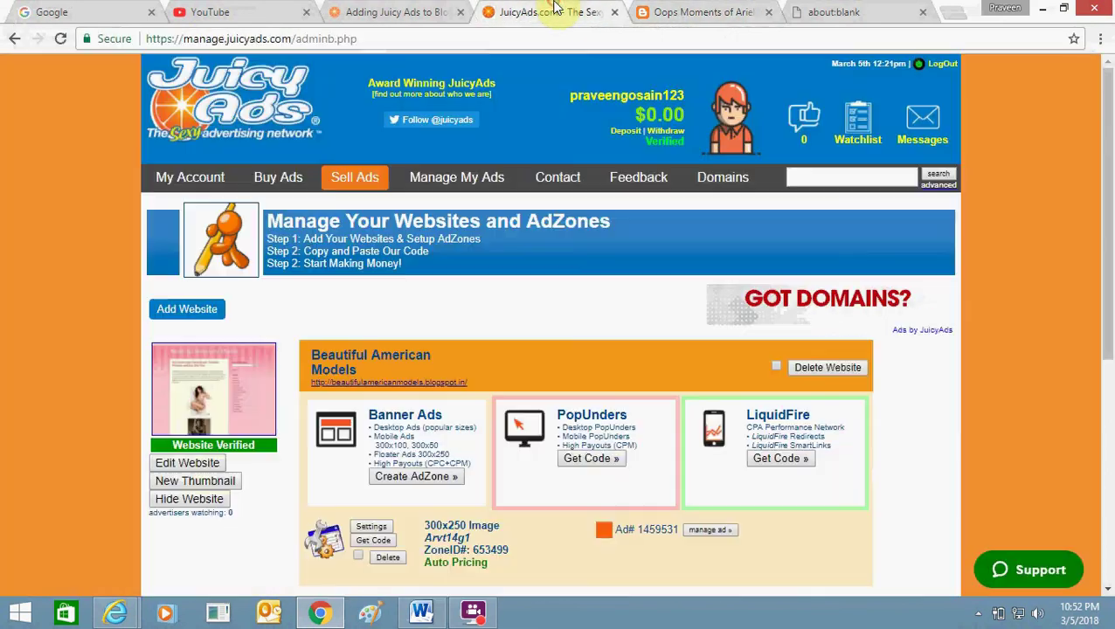
{"action": "left_click", "coordinate": [197, 311]}
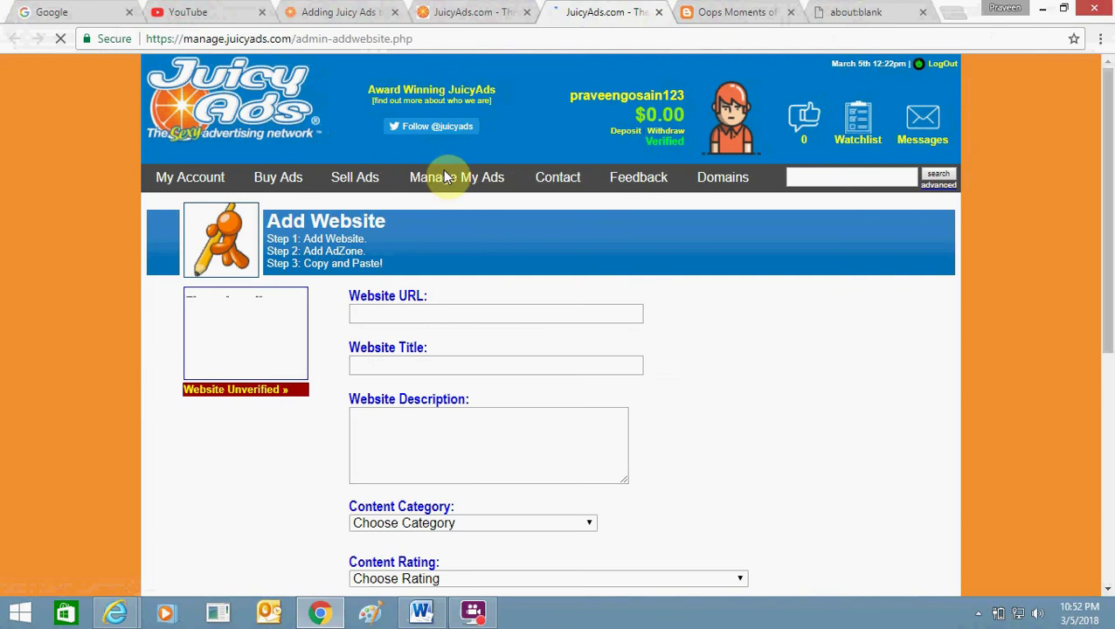
{"action": "left_click", "coordinate": [423, 315]}
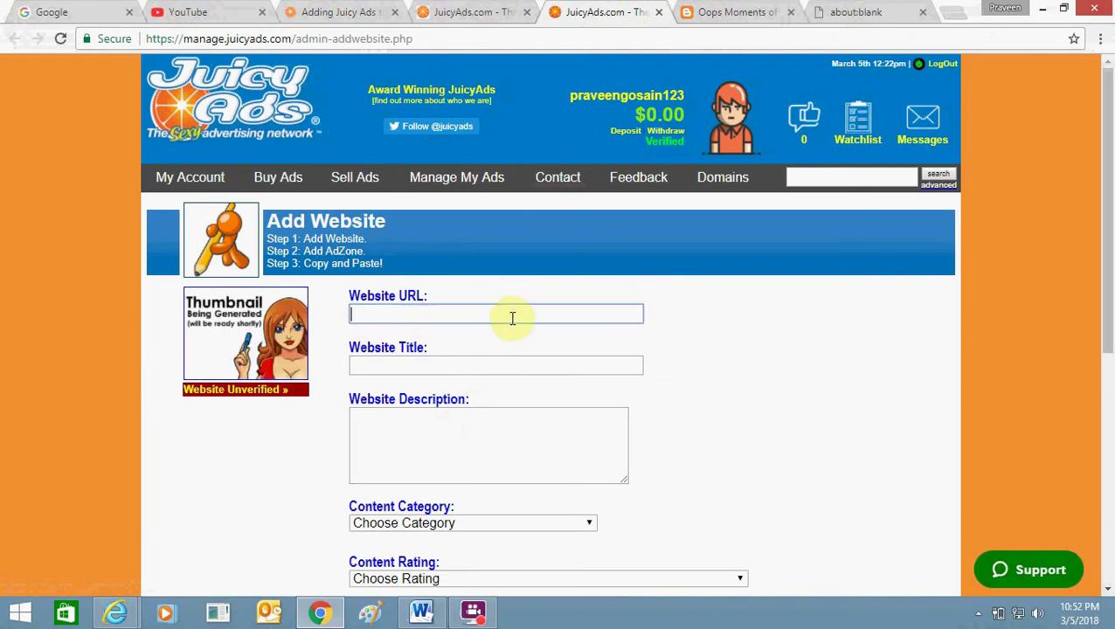
{"action": "type", "text": "bea"}
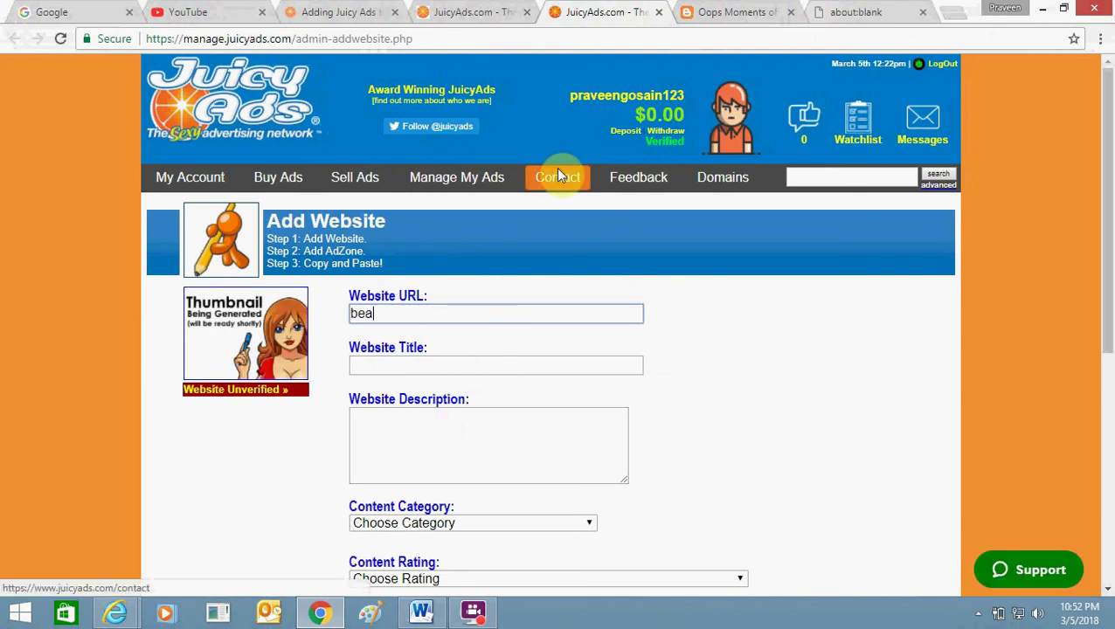
{"action": "key", "text": "BackSpace"}
{"action": "key", "text": "BackSpace"}
{"action": "key", "text": "BackSpace"}
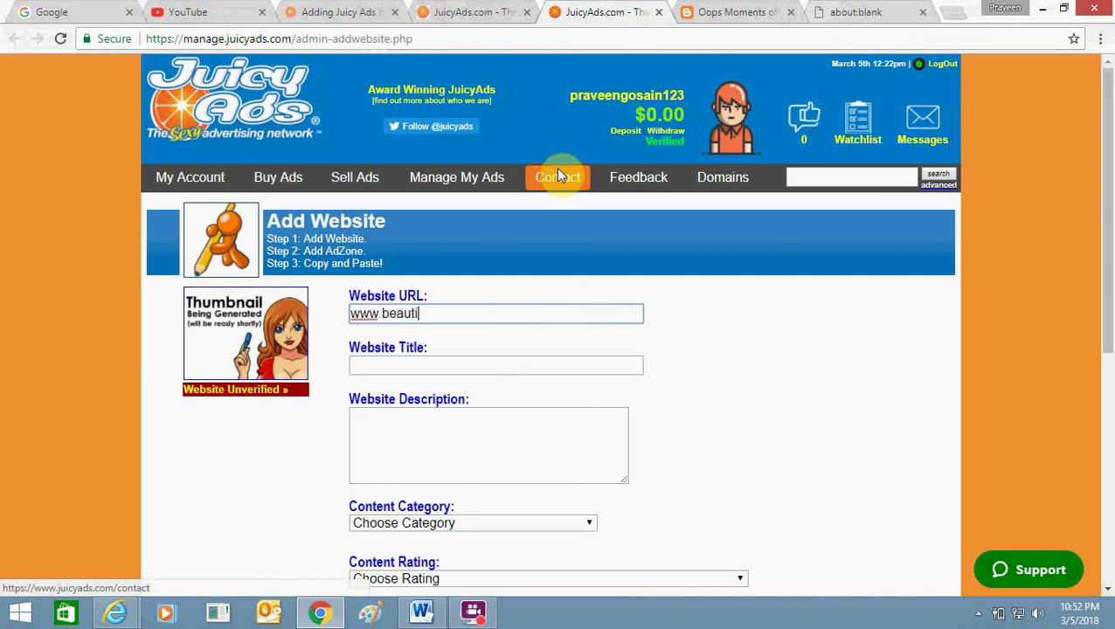
{"action": "type", "text": "www.beautifulamericanmodels.bl"}
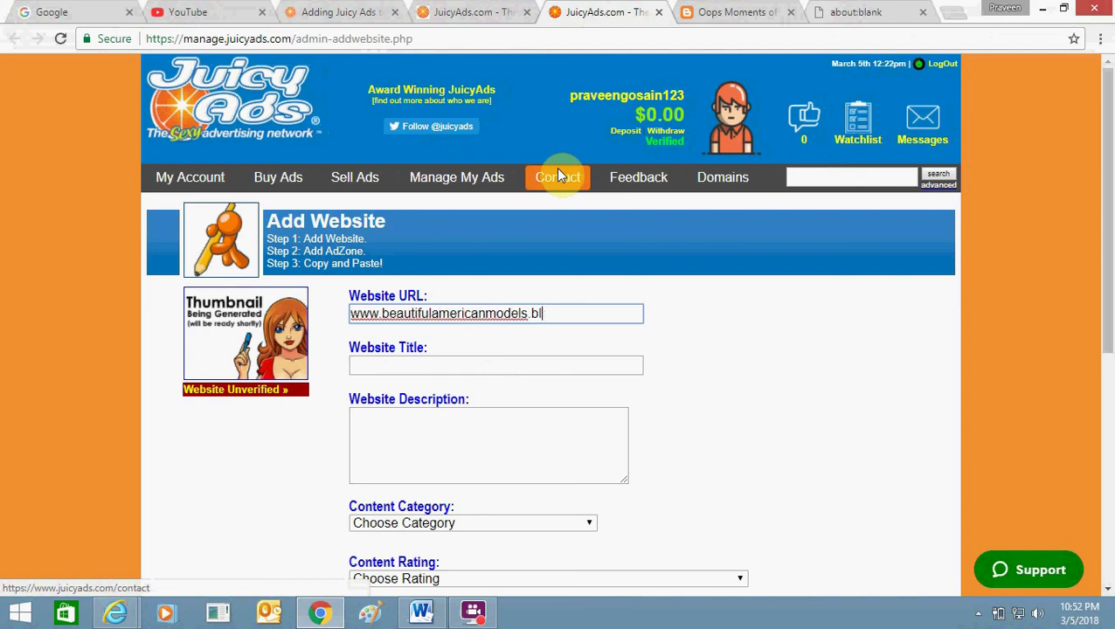
{"action": "type", "text": "ogspot.com"}
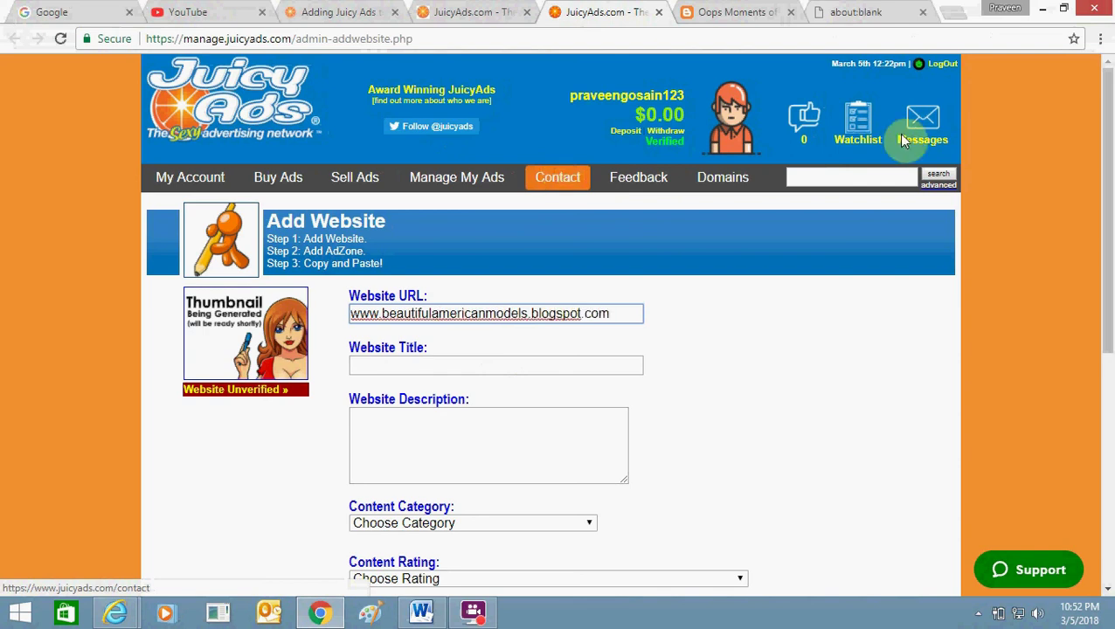
{"action": "left_click_drag", "start_coordinate": [1109, 291], "coordinate": [1110, 420]}
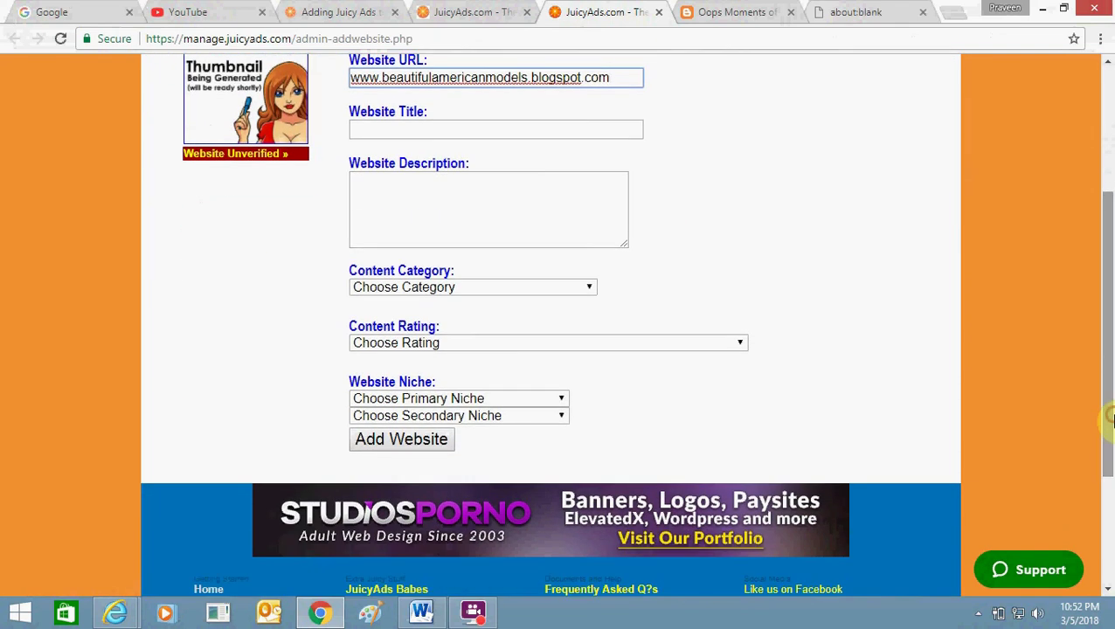
{"action": "left_click", "coordinate": [493, 399]}
{"action": "left_click", "coordinate": [753, 307]}
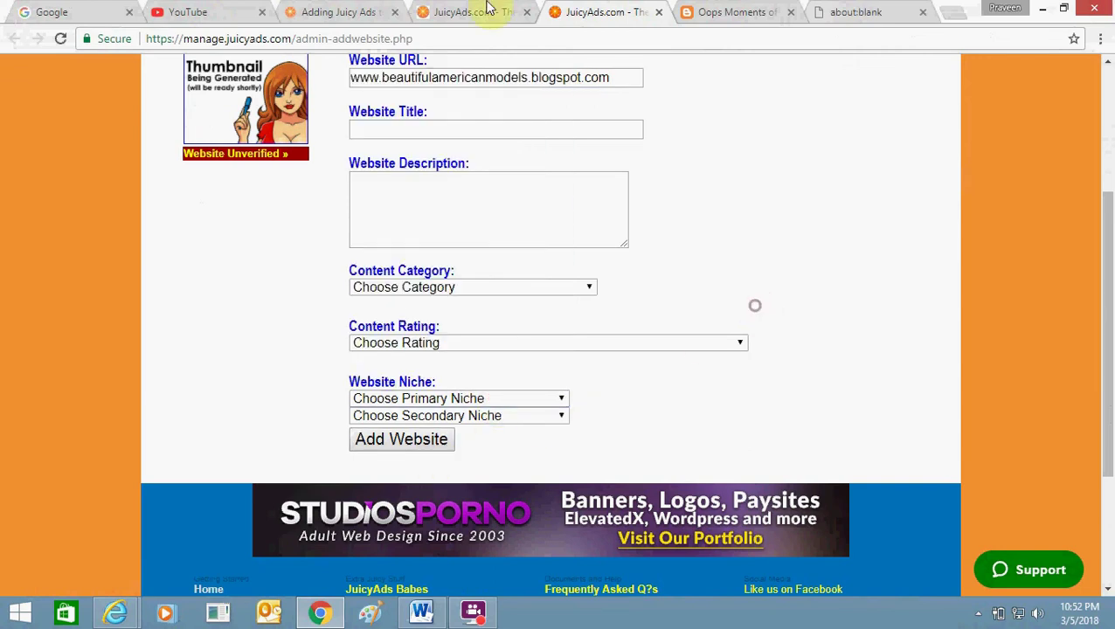
Compare the site list, blog post and Add Website form, ending on the website listing.
{"action": "left_click", "coordinate": [428, 9]}
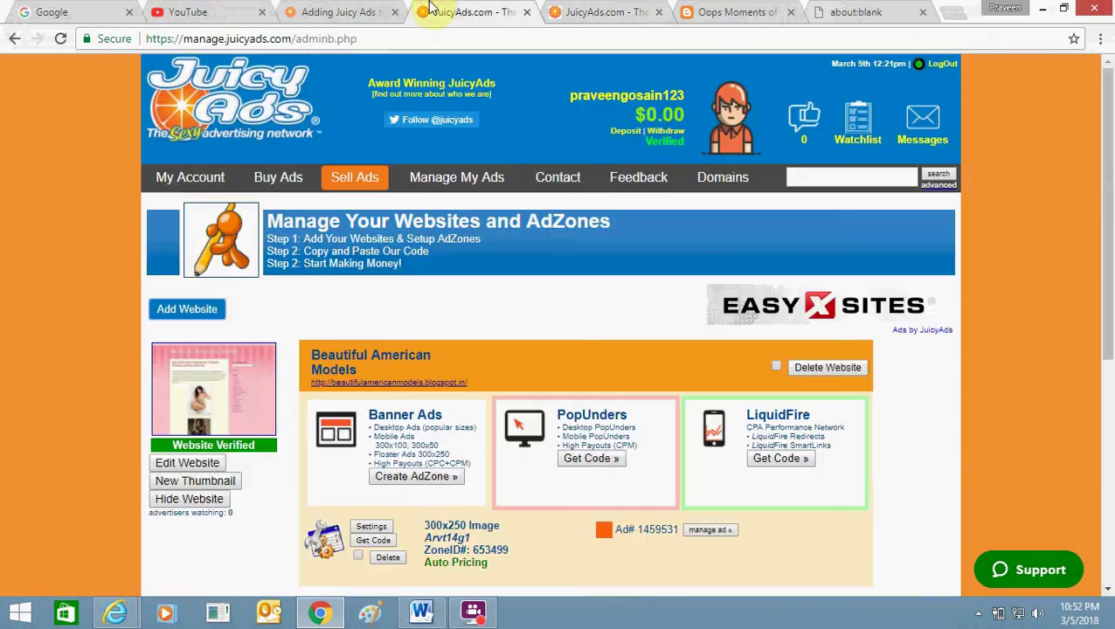
{"action": "left_click", "coordinate": [717, 17]}
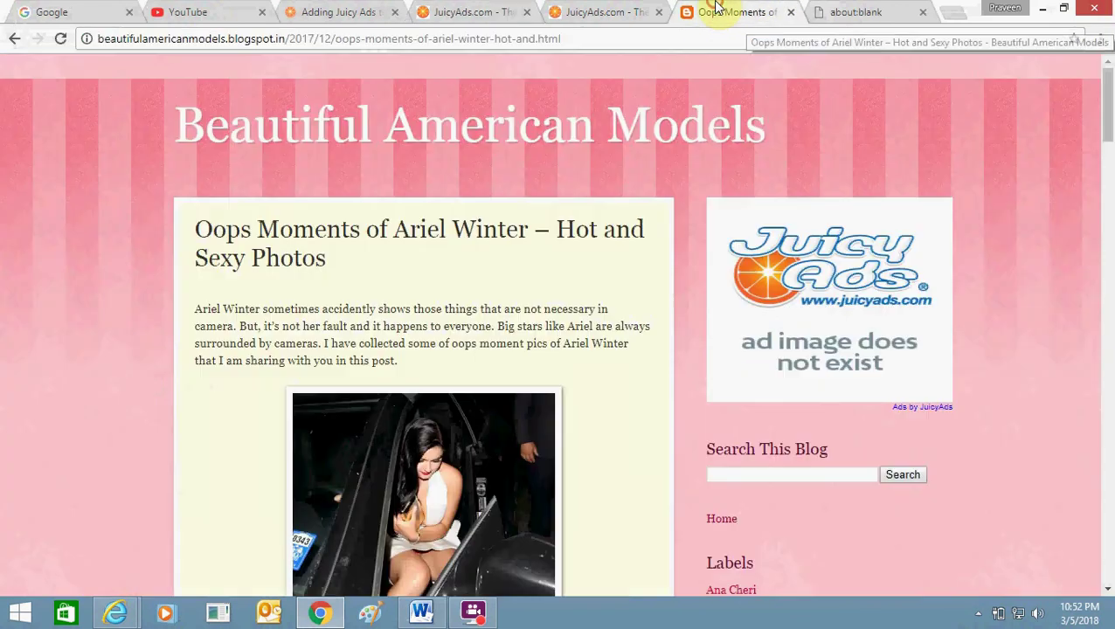
{"action": "left_click", "coordinate": [618, 8]}
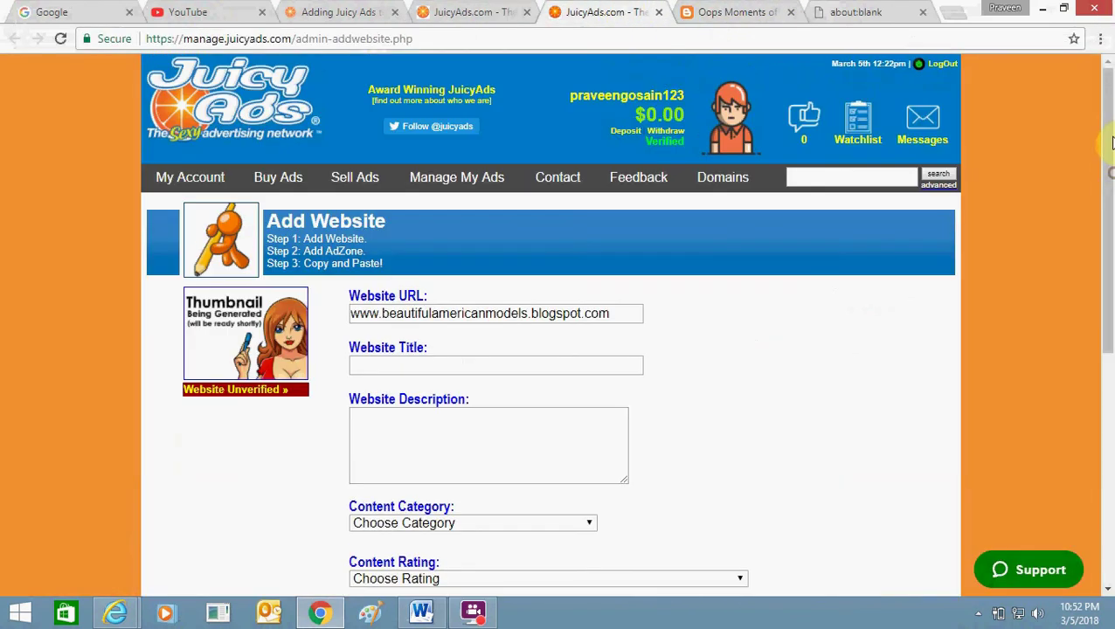
{"action": "left_click", "coordinate": [1108, 167]}
{"action": "left_click_drag", "start_coordinate": [1109, 183], "coordinate": [1109, 261]}
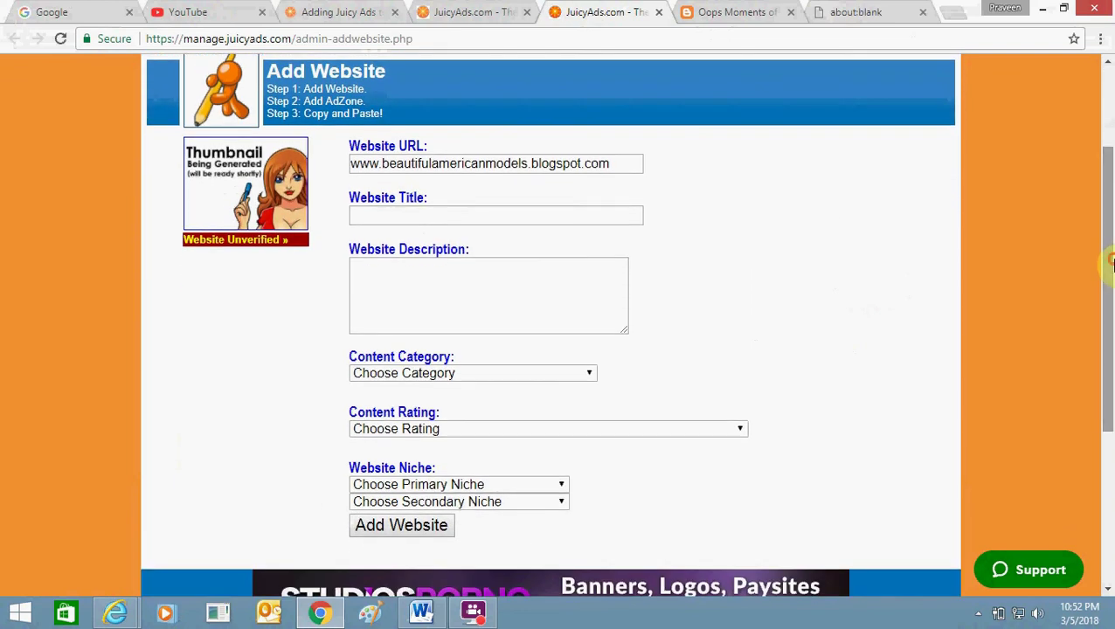
{"action": "left_click", "coordinate": [475, 8]}
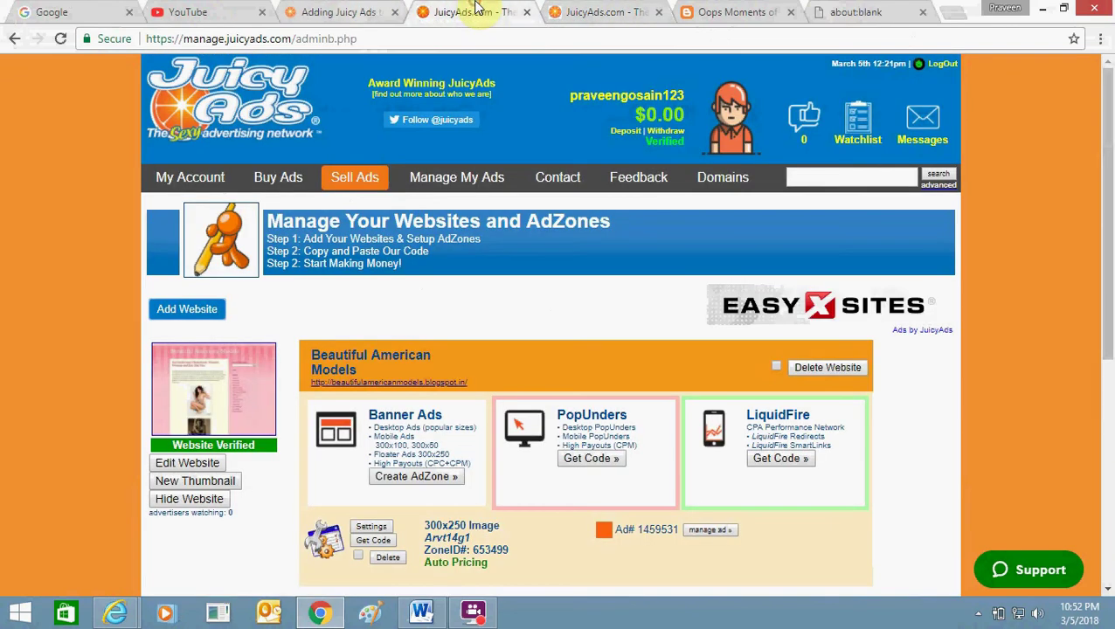
In the Blogger/Blogspot help article, select the original and self-closing verification meta tags.
{"action": "left_click", "coordinate": [392, 8]}
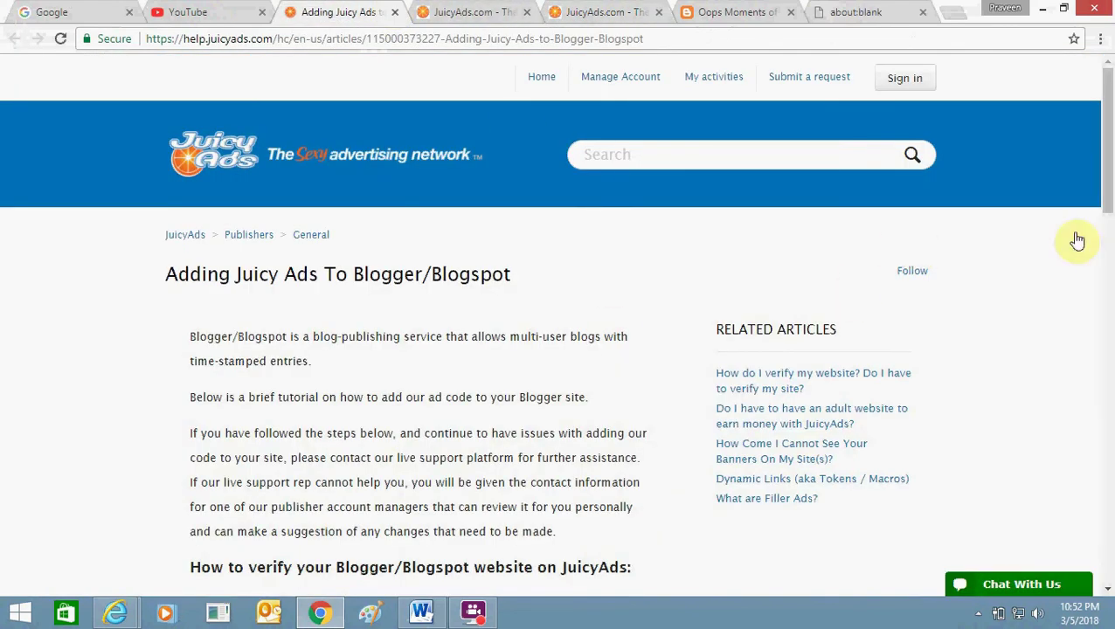
{"action": "left_click_drag", "start_coordinate": [1107, 201], "coordinate": [1110, 311]}
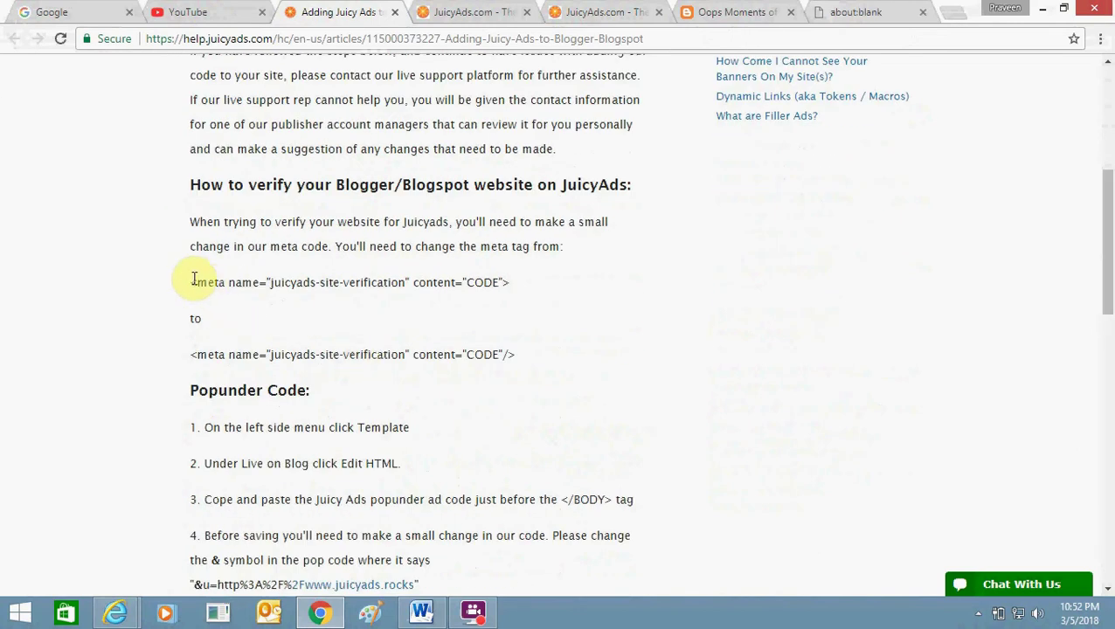
{"action": "left_click_drag", "start_coordinate": [192, 278], "coordinate": [535, 289]}
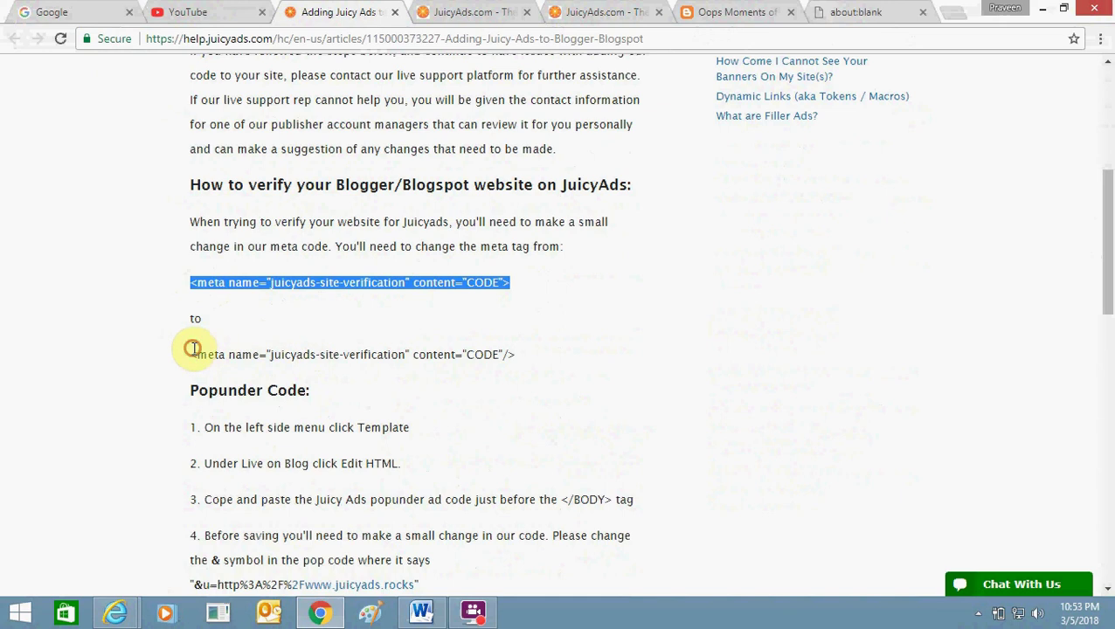
{"action": "left_click_drag", "start_coordinate": [192, 350], "coordinate": [515, 356]}
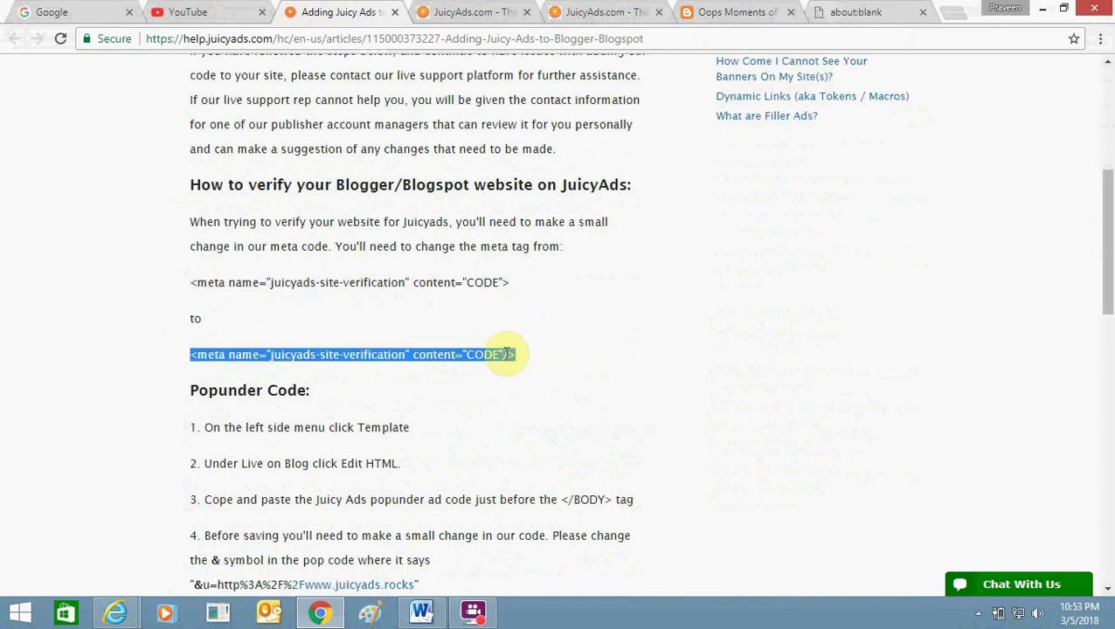
{"action": "left_click", "coordinate": [503, 354]}
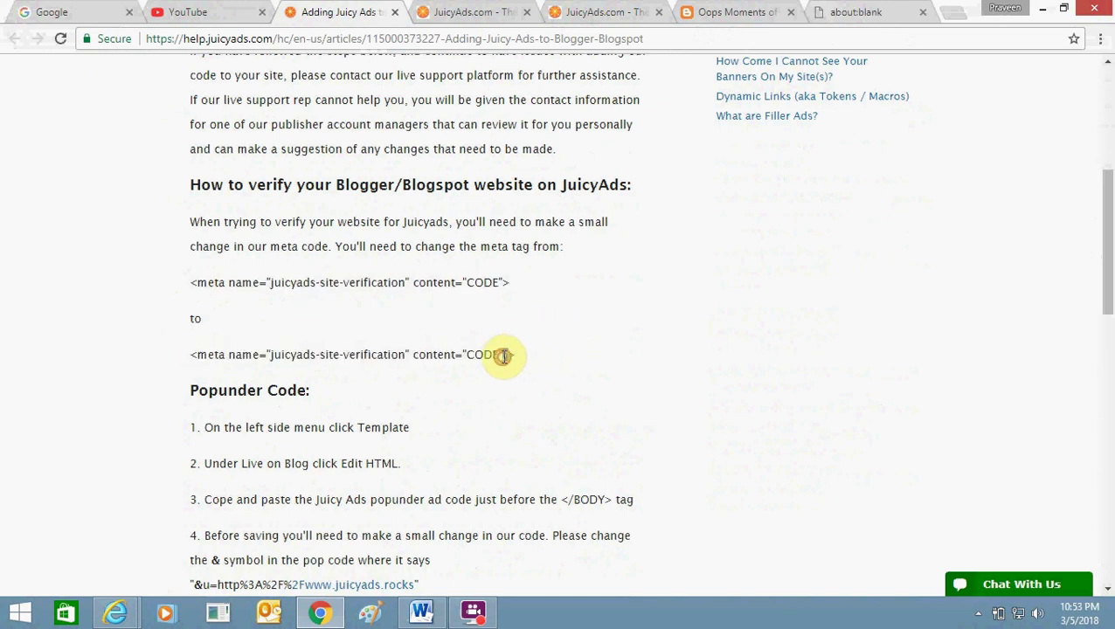
{"action": "double_click", "coordinate": [508, 357]}
{"action": "left_click_drag", "start_coordinate": [509, 356], "coordinate": [186, 364]}
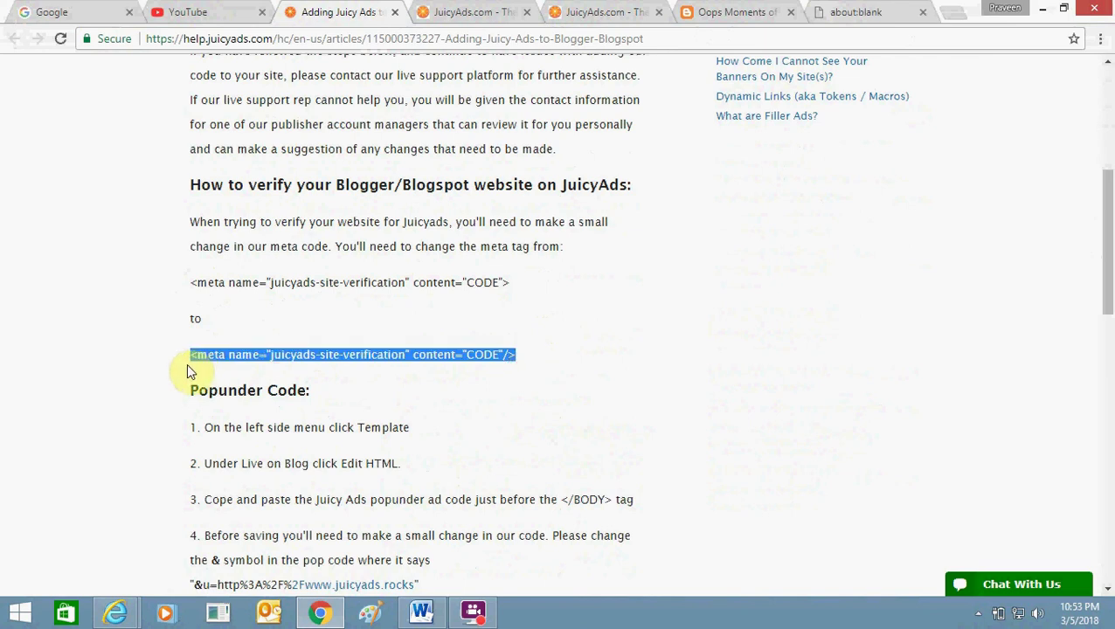
{"action": "left_click", "coordinate": [855, 7]}
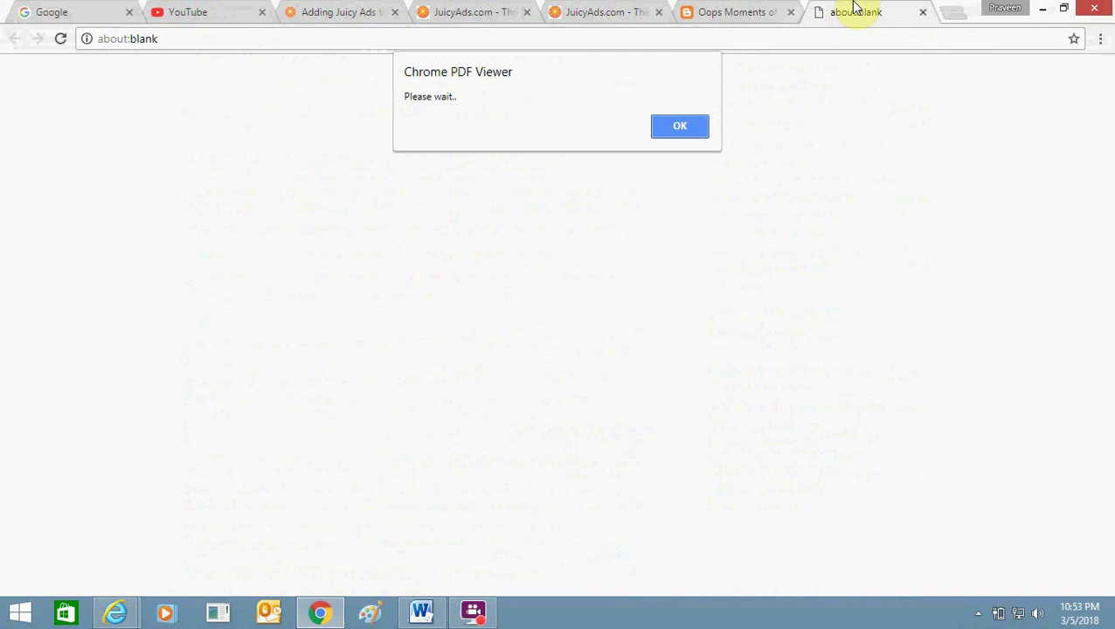
Load blogger.com in a new tab and begin entering it in a new incognito window.
{"action": "key", "text": "ctrl+t"}
{"action": "type", "text": "blogger.com"}
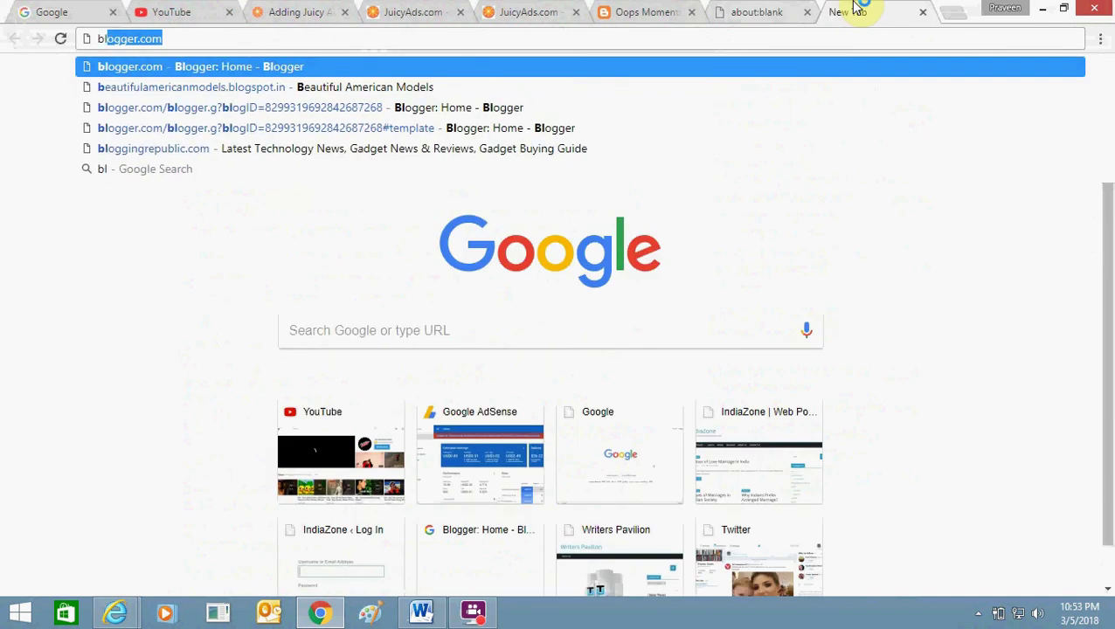
{"action": "key", "text": "Return"}
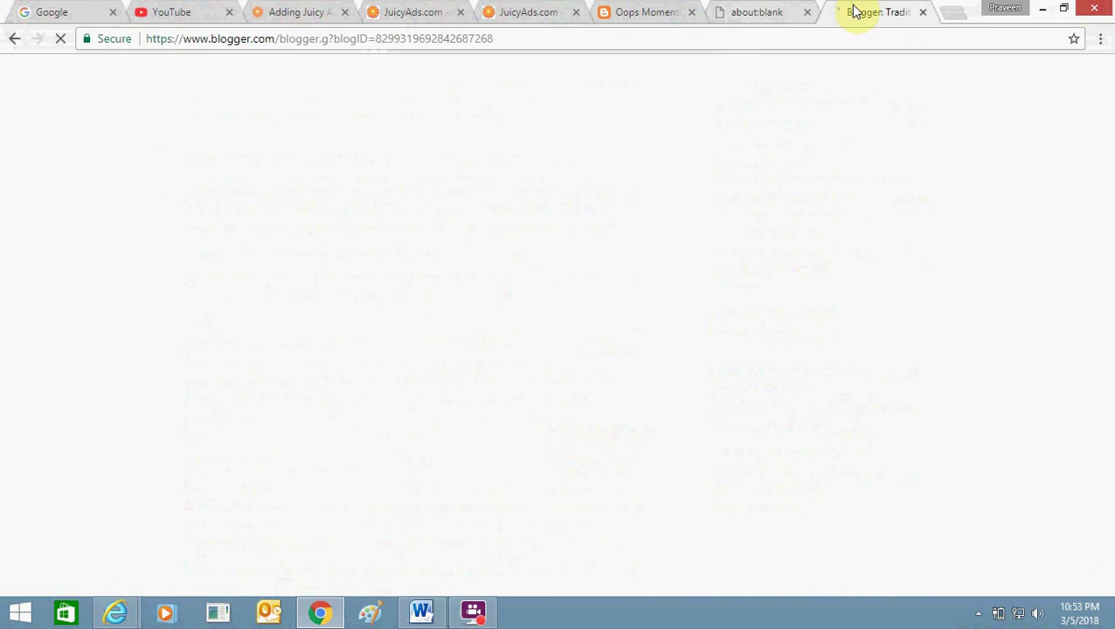
{"action": "key", "text": "ctrl+shift+n"}
{"action": "type", "text": "blogger.com"}
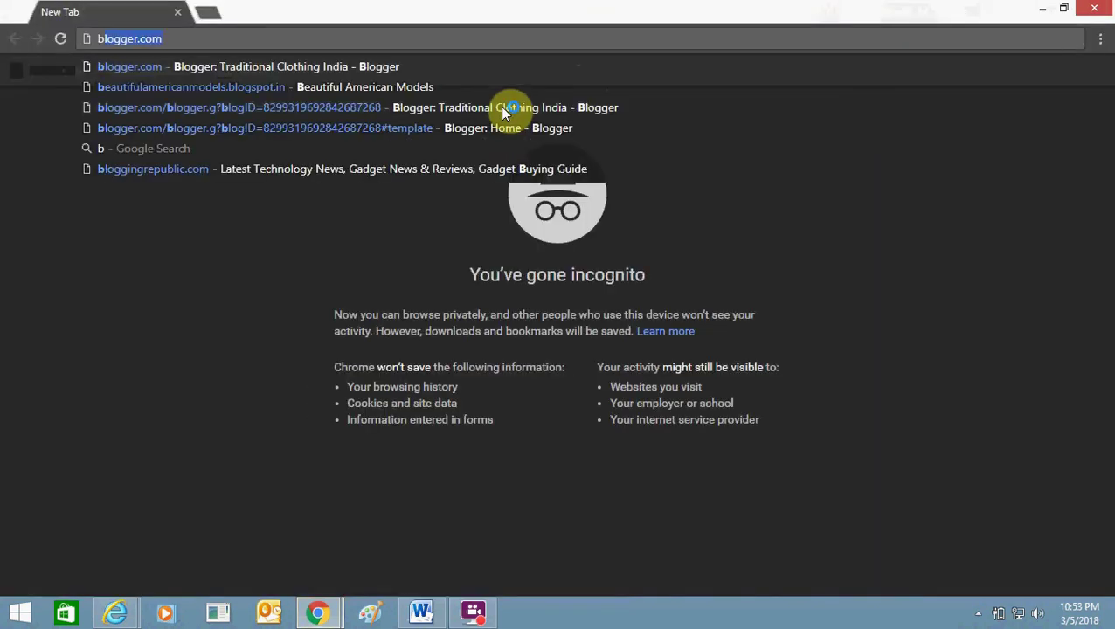
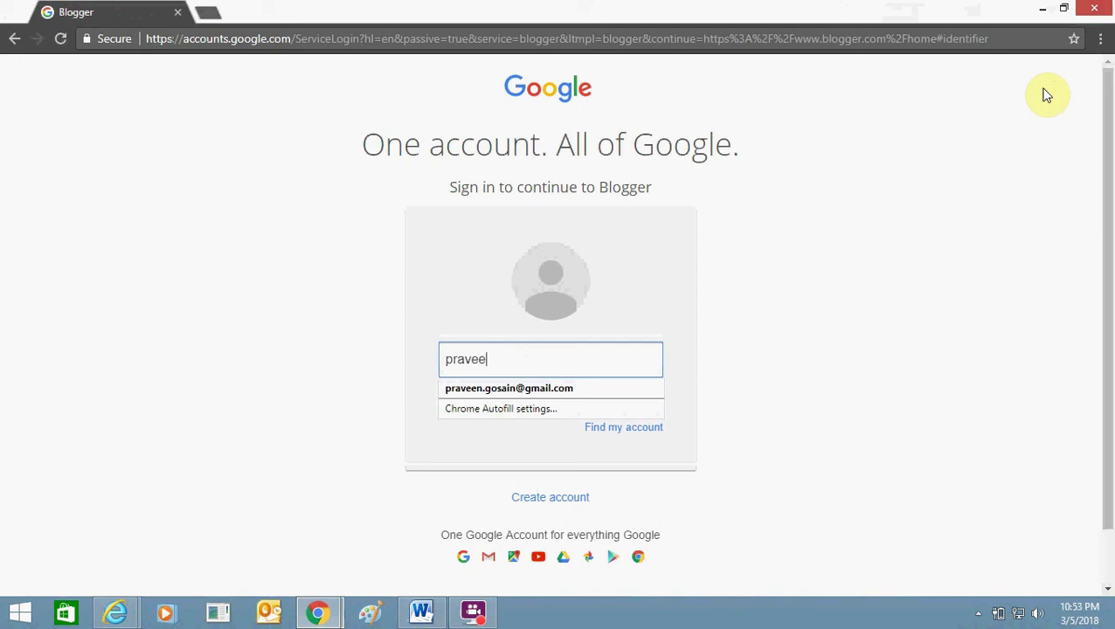
Sign in with the suggested account email and the password, leaving Stay signed in unchecked.
{"action": "key", "text": "Down"}
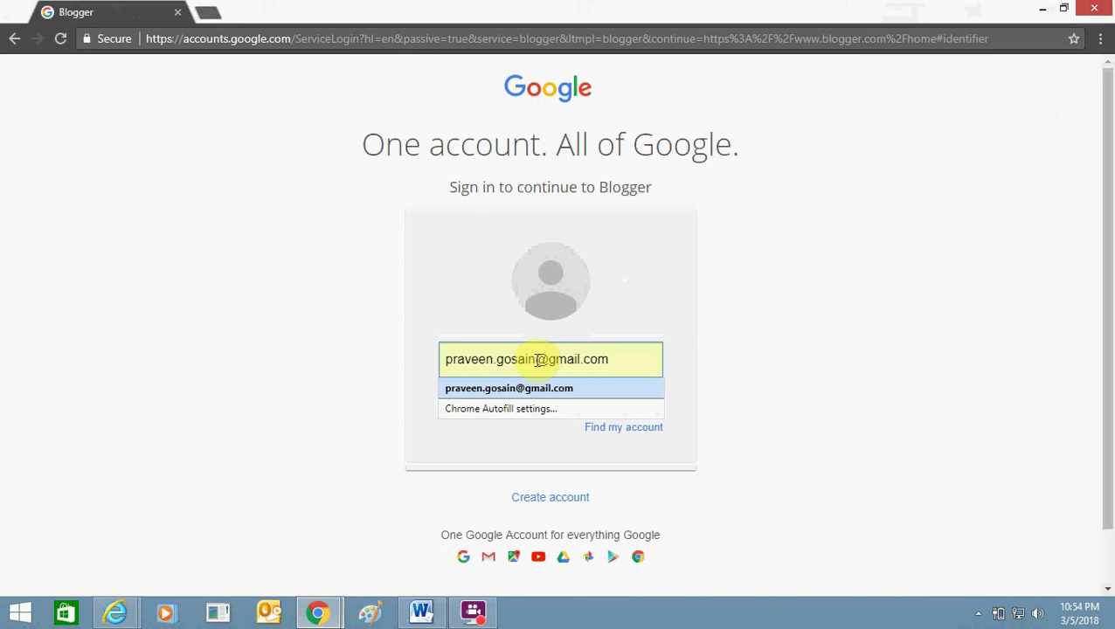
{"action": "left_click", "coordinate": [529, 389]}
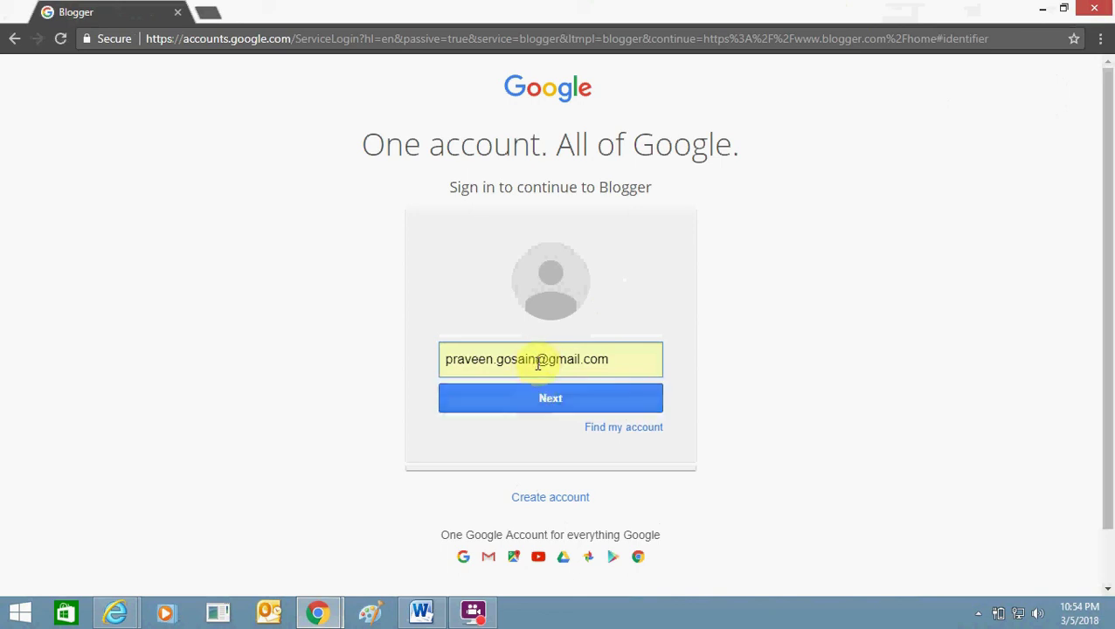
{"action": "left_click", "coordinate": [537, 362]}
{"action": "key", "text": "Return"}
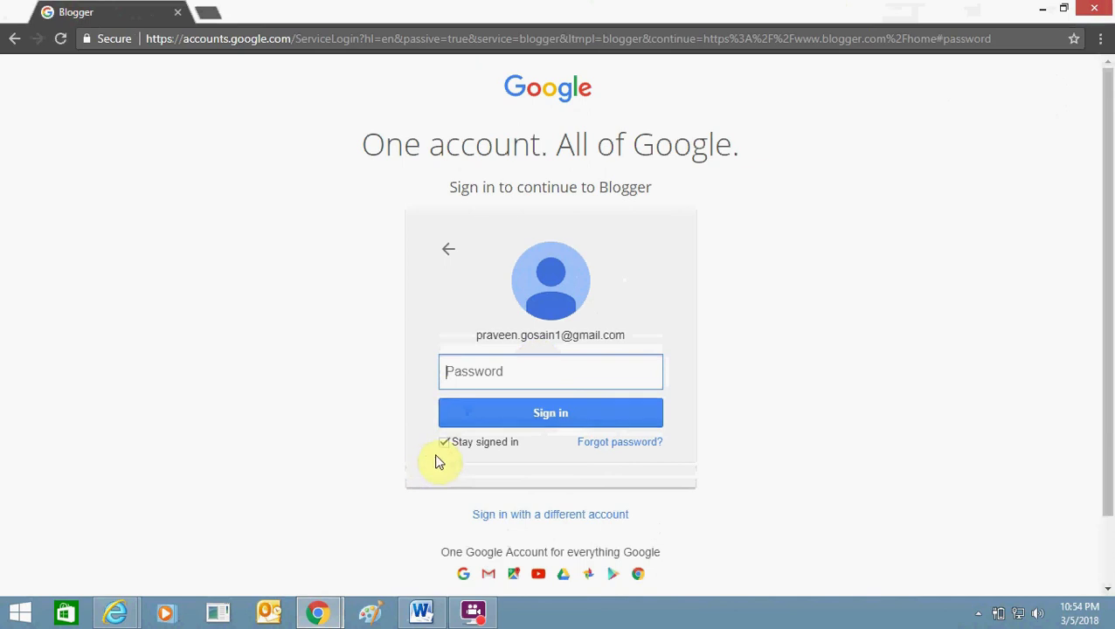
{"action": "left_click", "coordinate": [445, 443]}
{"action": "left_click", "coordinate": [528, 374]}
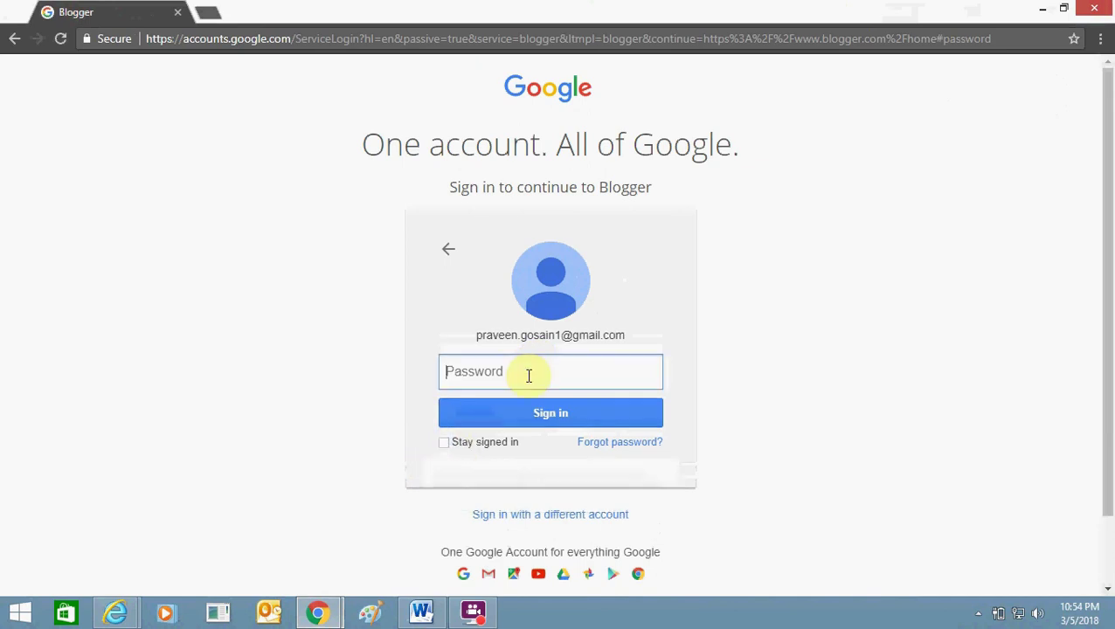
{"action": "type", "text": "••"}
{"action": "key", "text": "Return"}
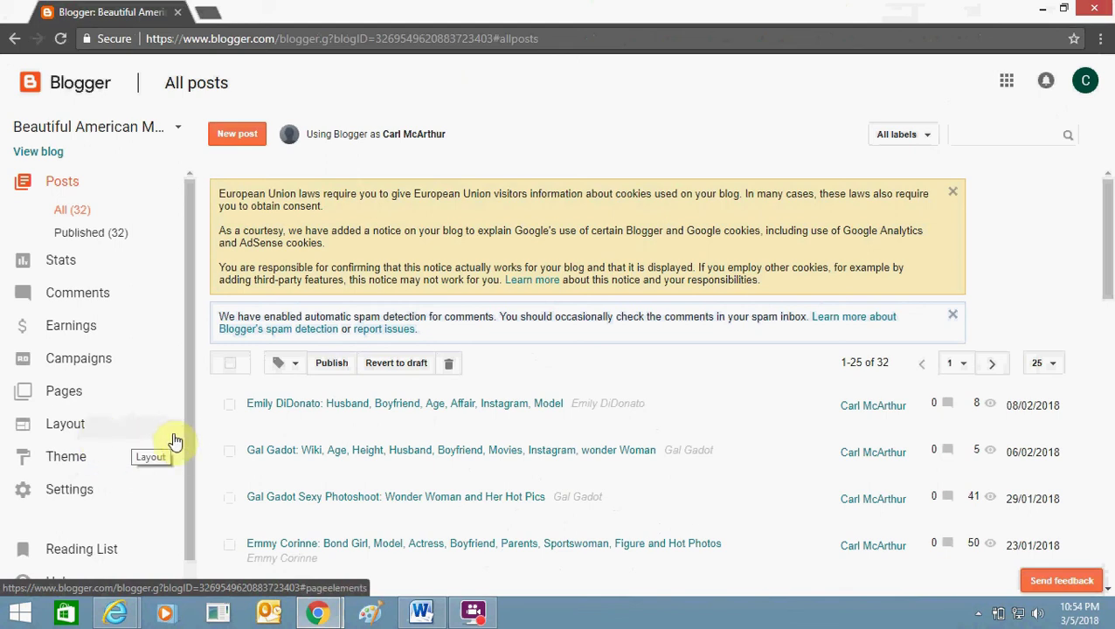
Go to Theme and choose Edit HTML on the Live on Blog theme.
{"action": "scroll", "coordinate": [184, 437], "scroll_direction": "down", "scroll_amount": 1}
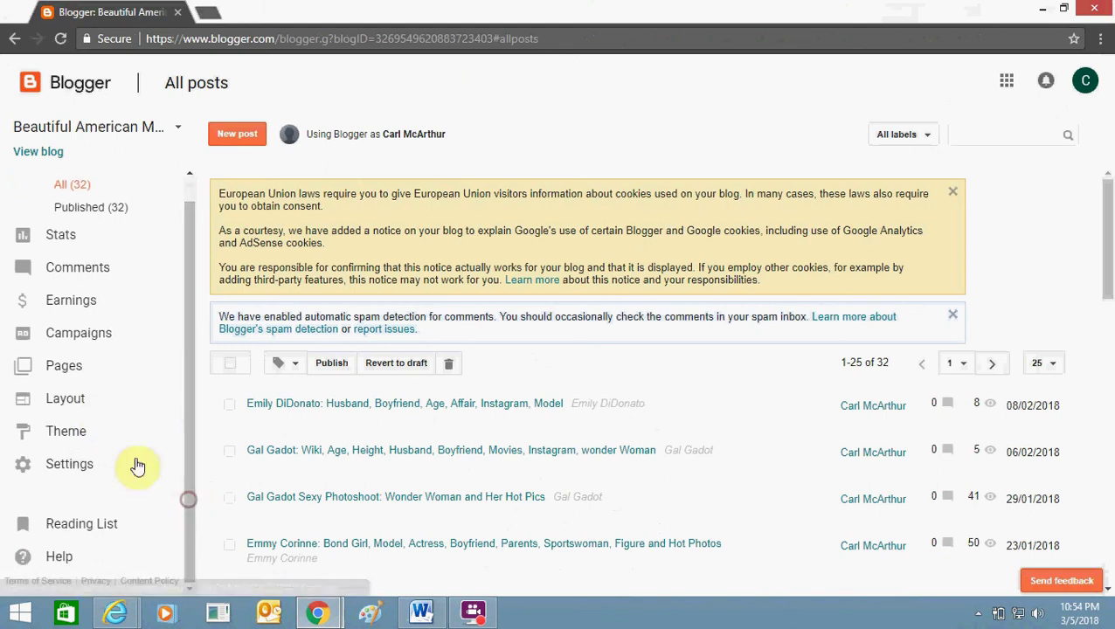
{"action": "left_click", "coordinate": [92, 434]}
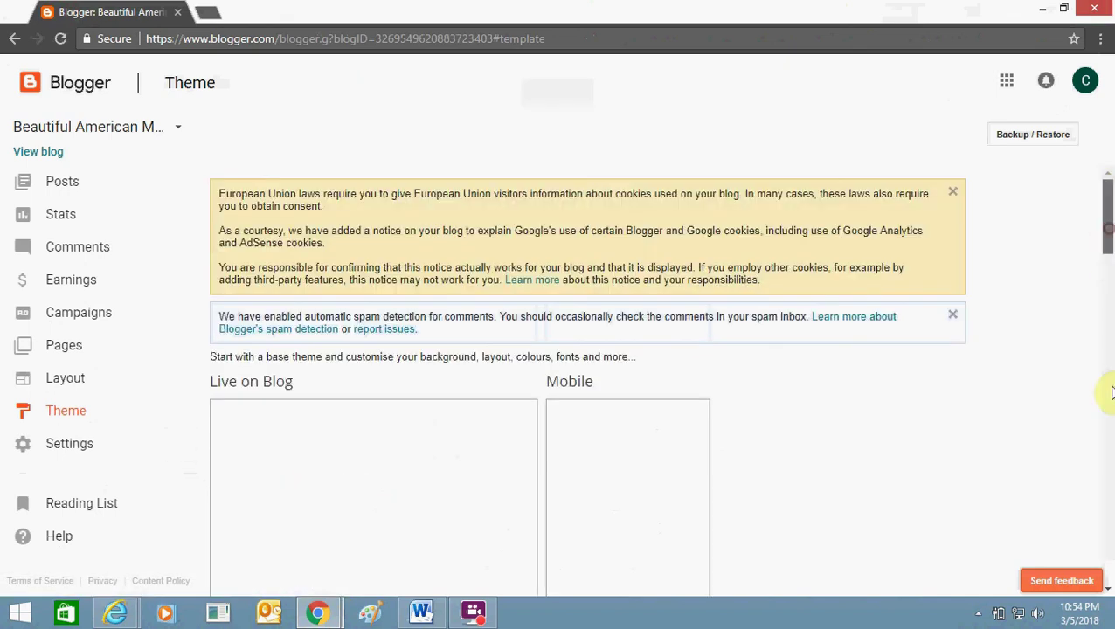
{"action": "left_click_drag", "start_coordinate": [1111, 393], "coordinate": [1108, 281]}
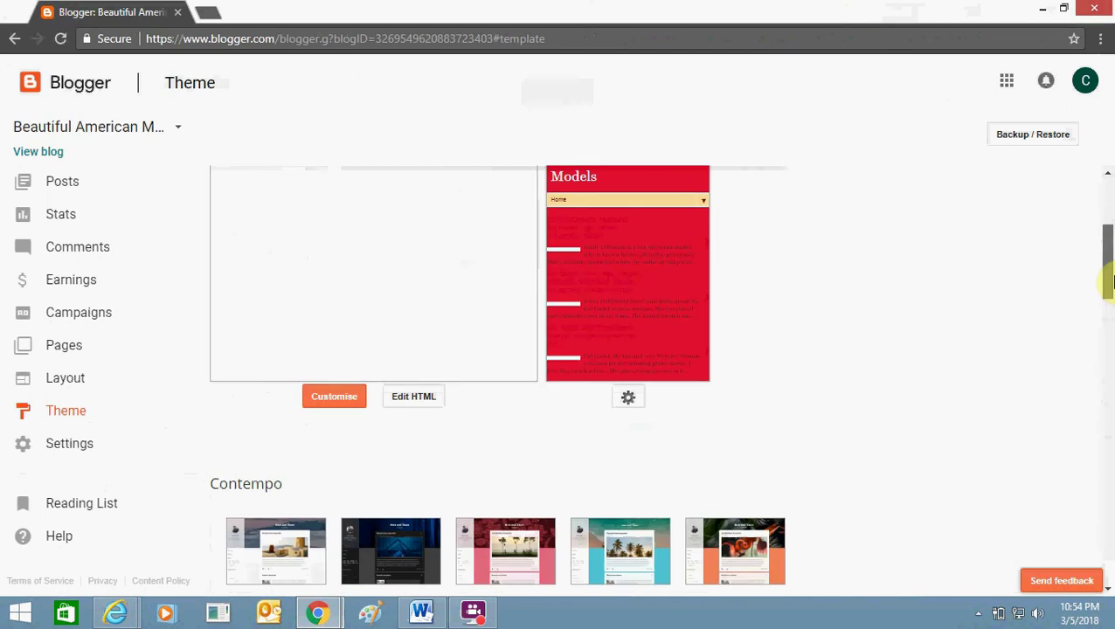
{"action": "left_click", "coordinate": [400, 398]}
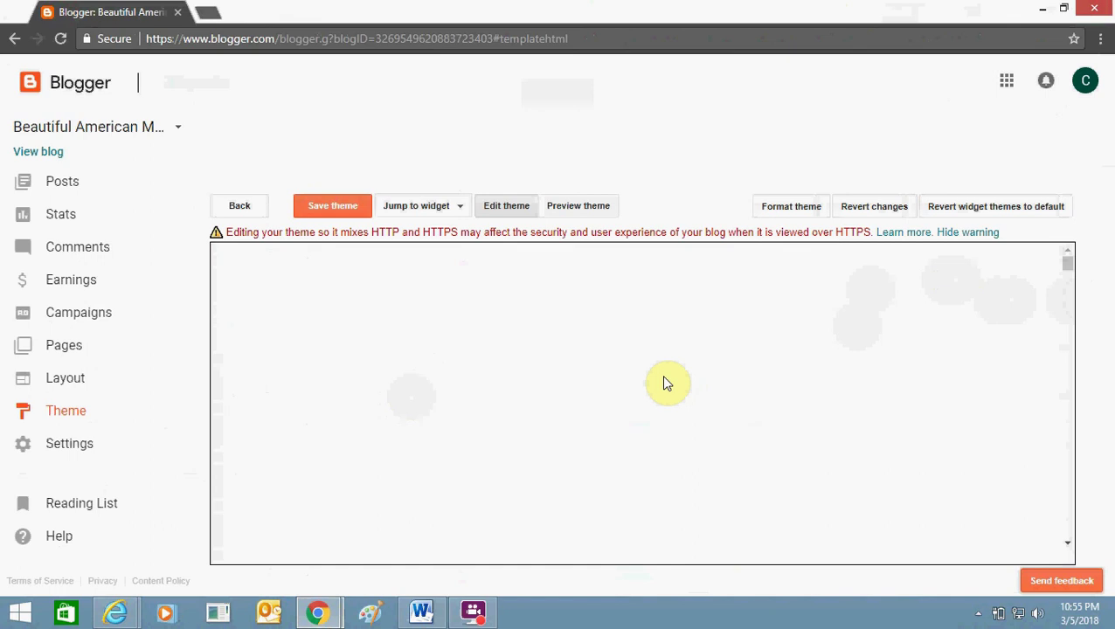
Find the site-verification meta tag in the Adding Juicy Ads help article, then return to Blogger.
{"action": "key", "text": "alt+Tab"}
{"action": "left_click", "coordinate": [655, 10]}
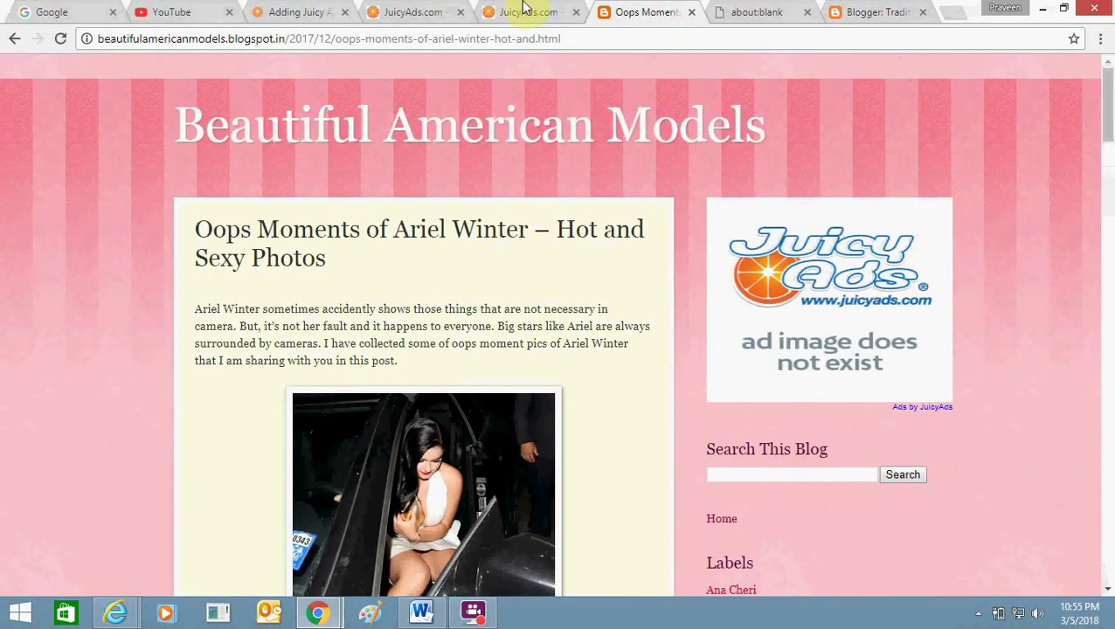
{"action": "left_click", "coordinate": [522, 11]}
{"action": "left_click", "coordinate": [437, 10]}
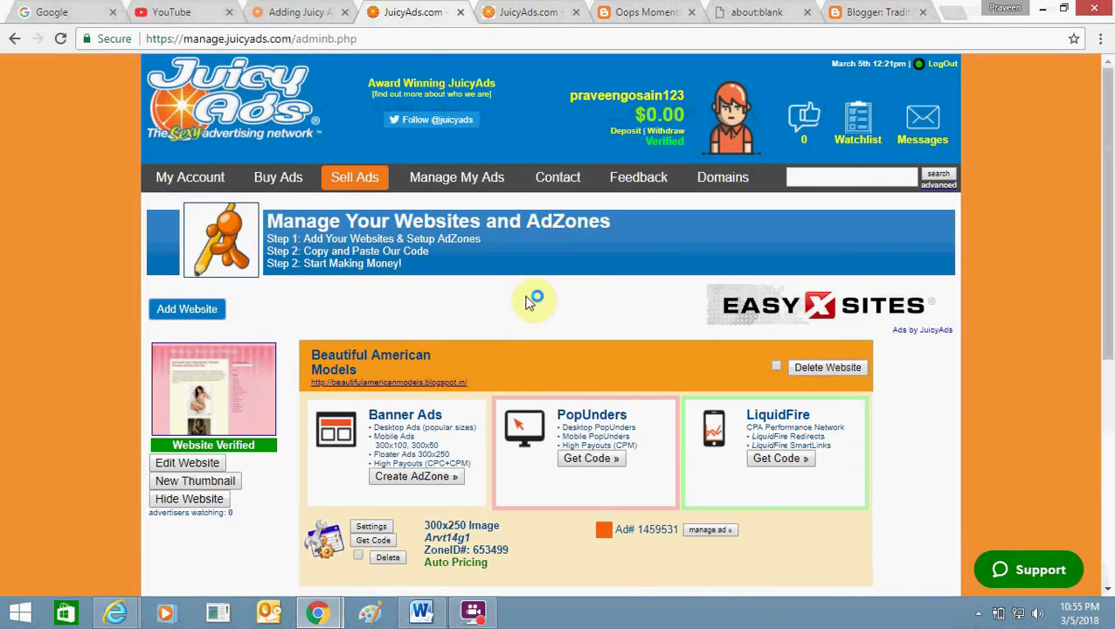
{"action": "left_click", "coordinate": [295, 12]}
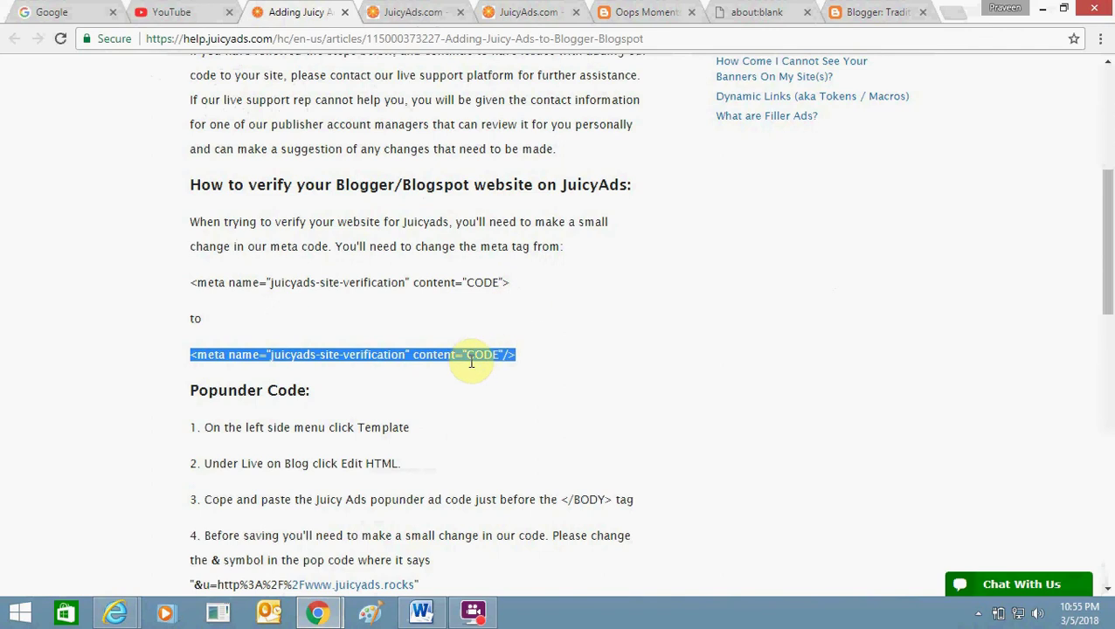
{"action": "key", "text": "alt+Tab"}
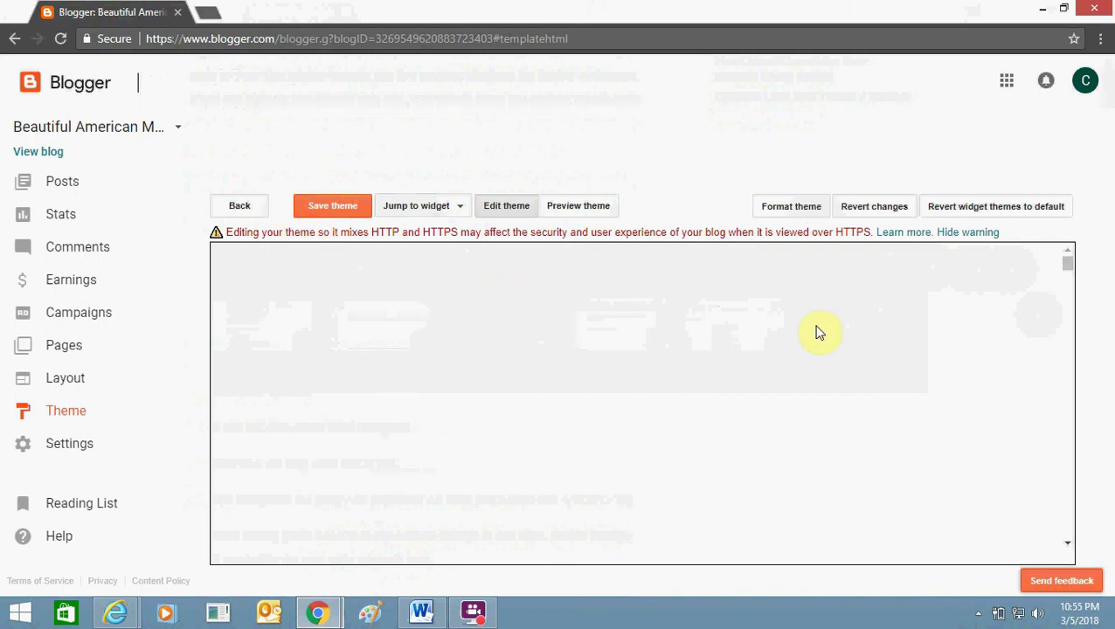
Reload the theme editor and paste the juicyads-site-verification meta tag into the head section.
{"action": "left_click", "coordinate": [57, 37]}
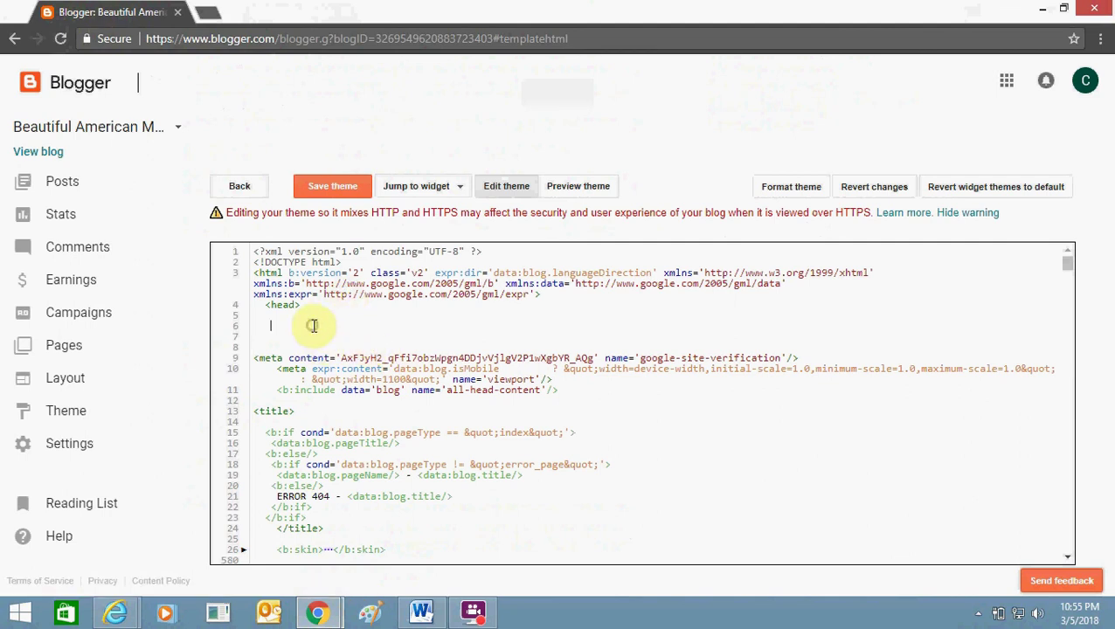
{"action": "type", "text": "<meta name=\"juicyads-site-verification\" content=\"CODE\"/>"}
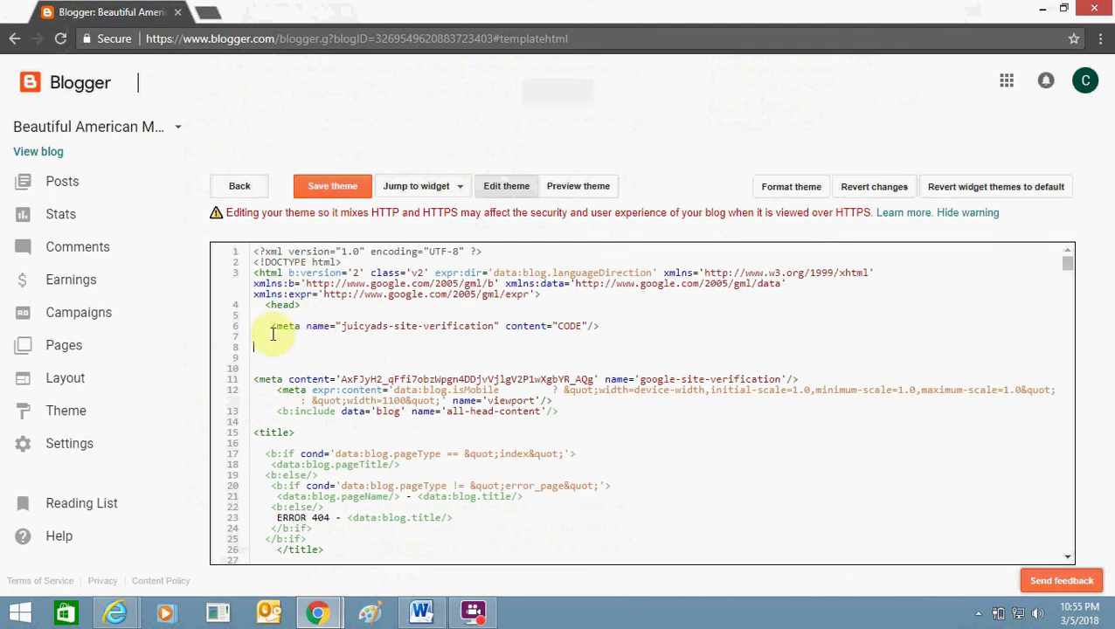
{"action": "left_click_drag", "start_coordinate": [272, 335], "coordinate": [286, 346]}
{"action": "key", "text": "alt+Tab"}
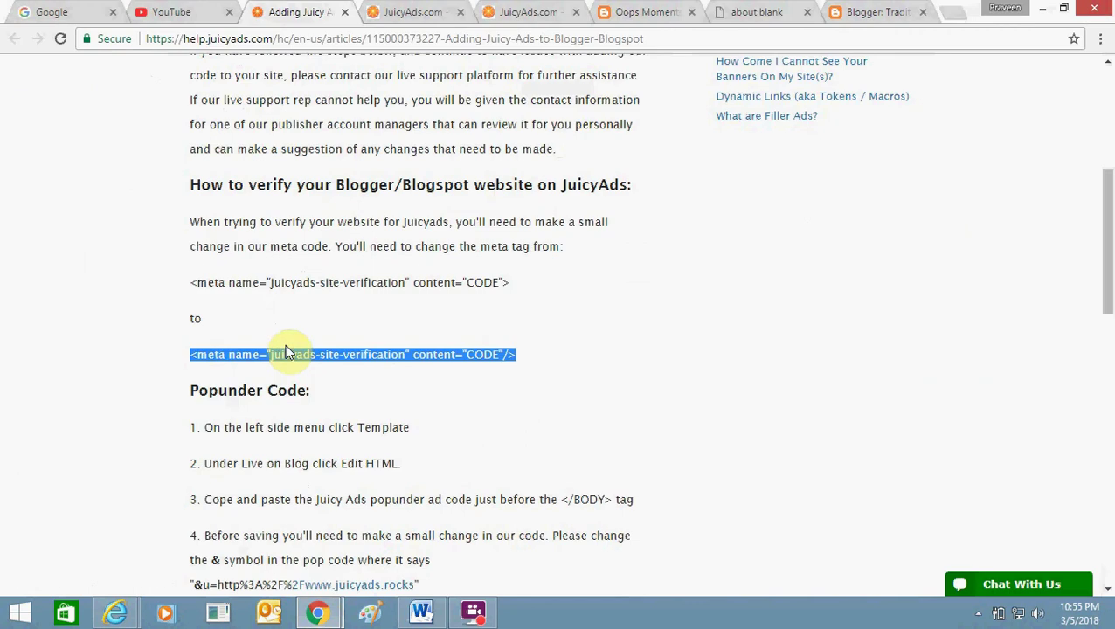
Show the JuicyAds Manage Your Websites and AdZones page with Beautiful American Models verified.
{"action": "left_click", "coordinate": [546, 9]}
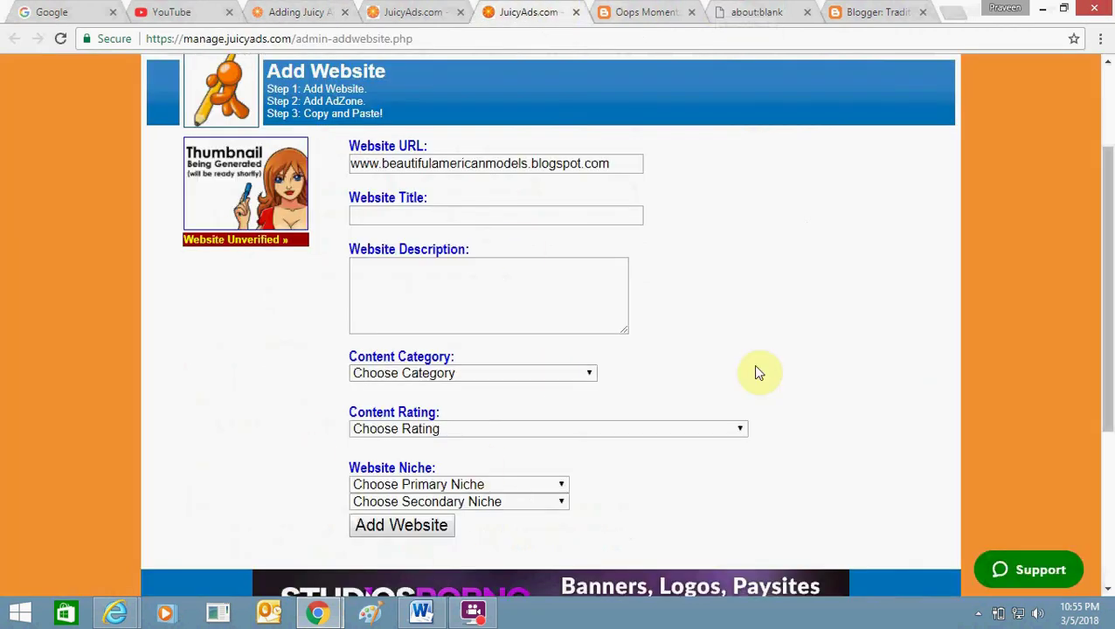
{"action": "left_click", "coordinate": [452, 7]}
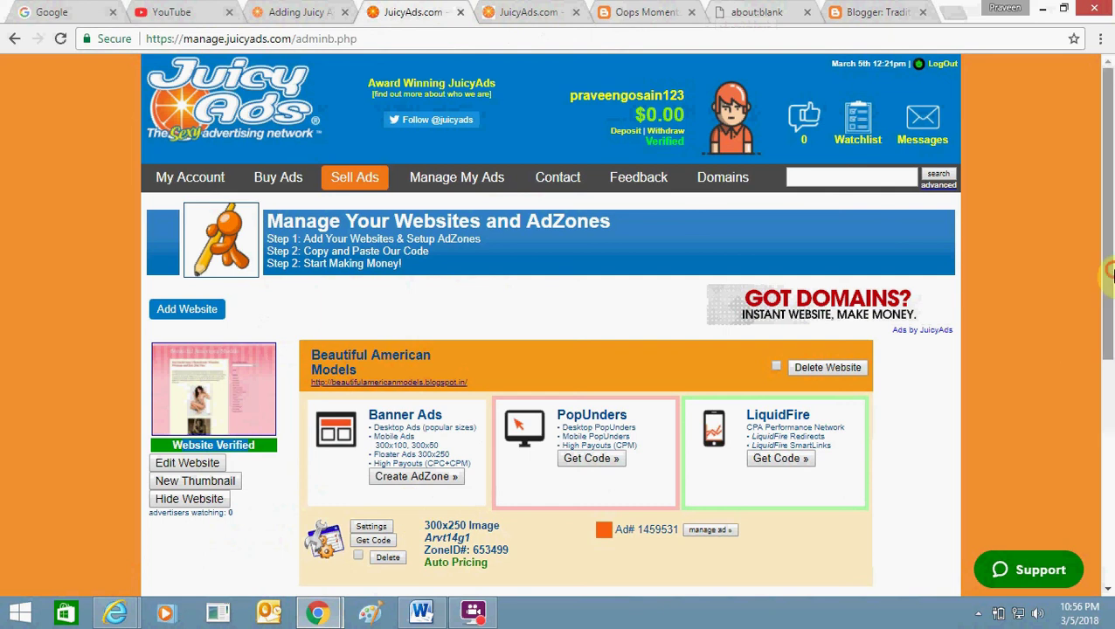
{"action": "left_click_drag", "start_coordinate": [1106, 269], "coordinate": [1111, 335]}
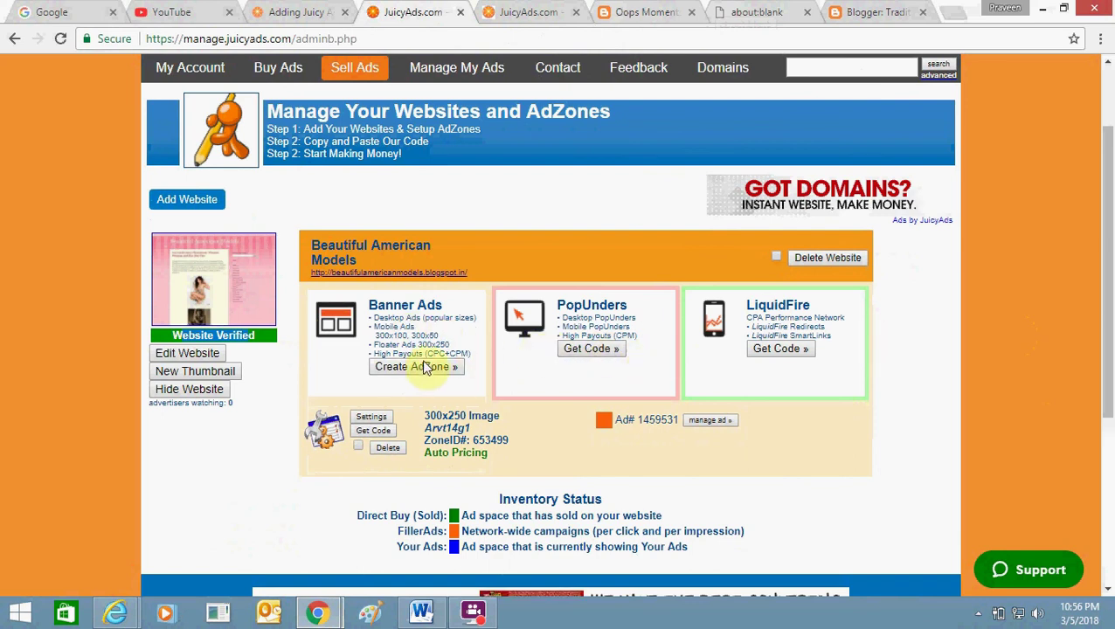
Create a new 300x250 Image banner ad zone in the JuicyAds Zone Manager.
{"action": "left_click", "coordinate": [419, 367]}
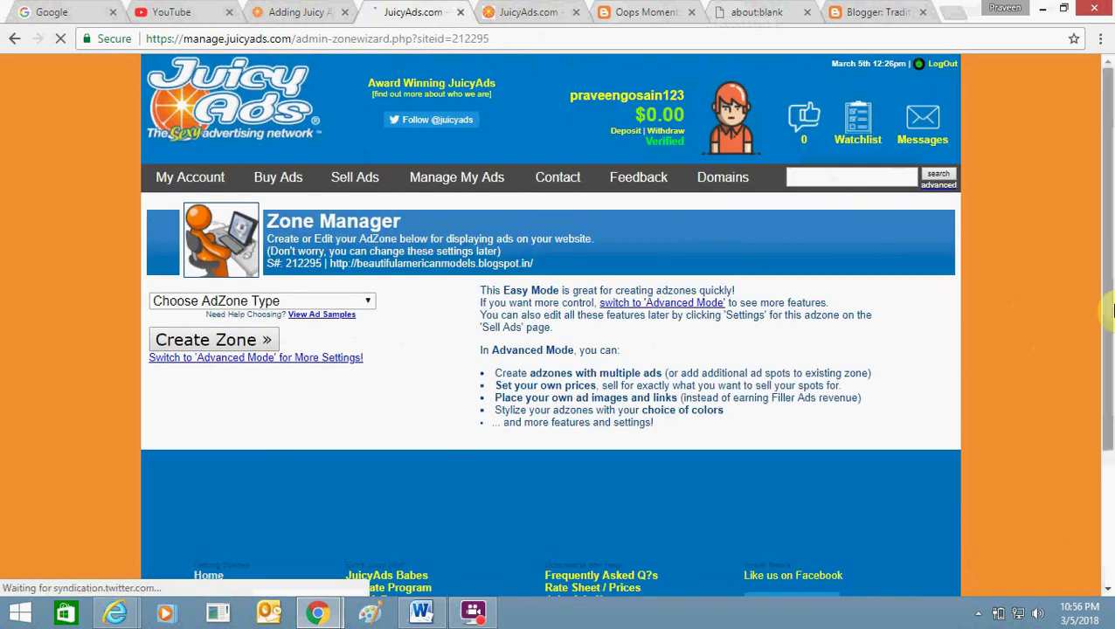
{"action": "left_click", "coordinate": [333, 300]}
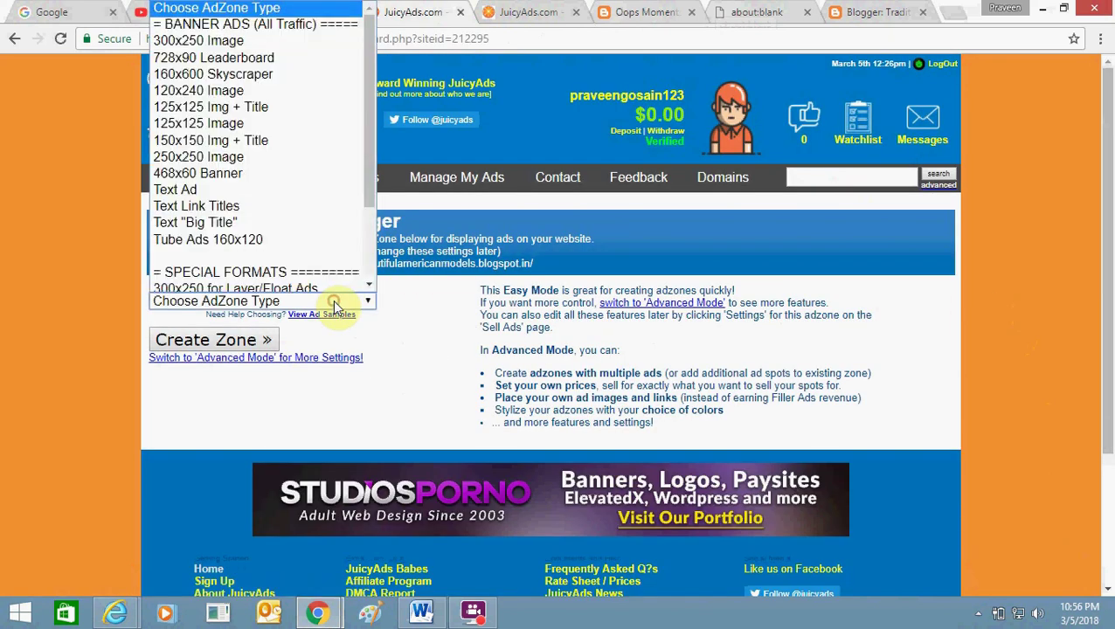
{"action": "left_click", "coordinate": [261, 40]}
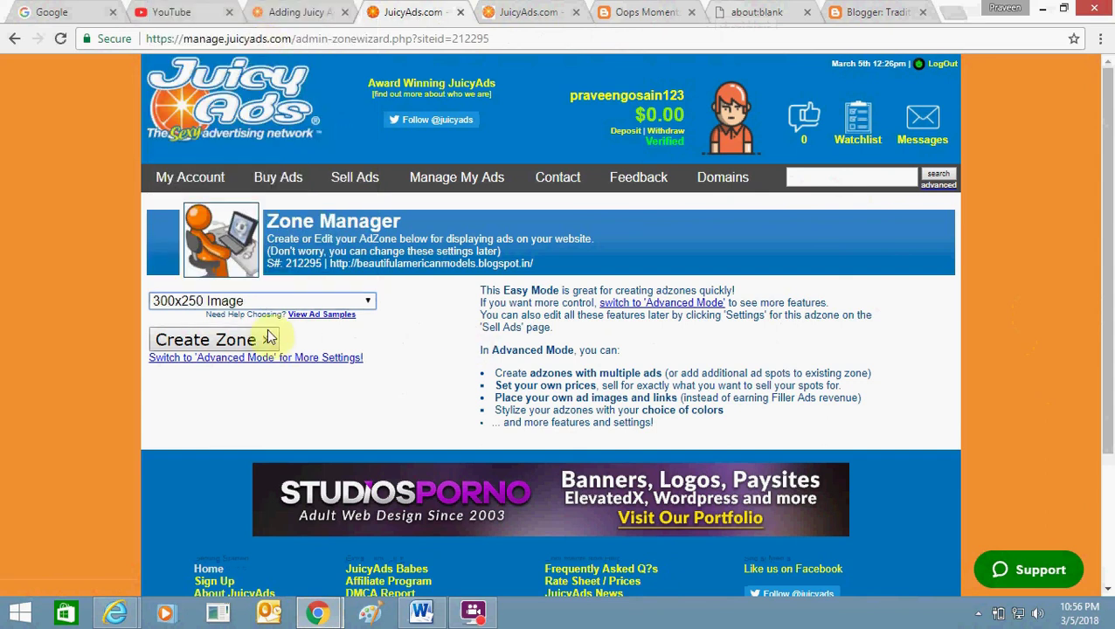
{"action": "left_click", "coordinate": [399, 349]}
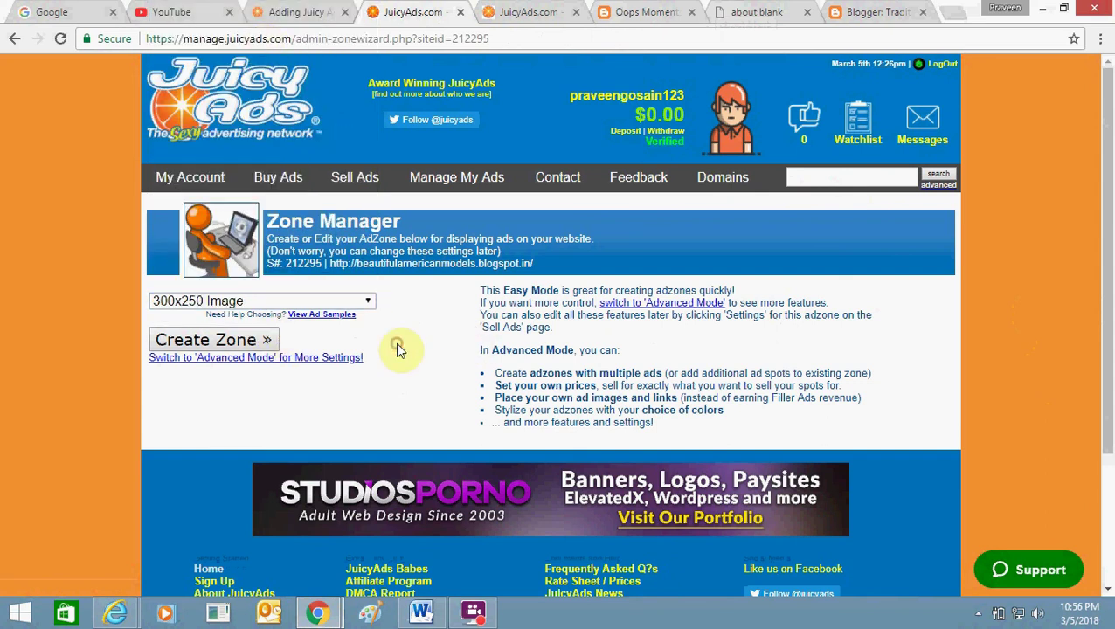
{"action": "left_click", "coordinate": [265, 350]}
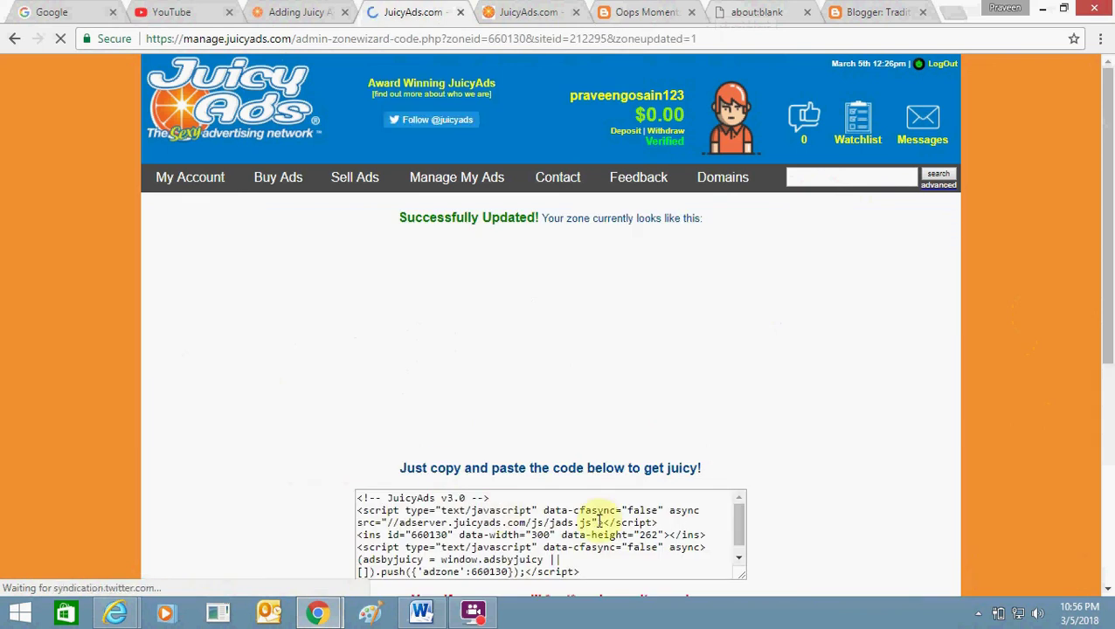
Select all of the generated ad zone code and return to the Blogger dashboard.
{"action": "scroll", "coordinate": [1111, 321], "scroll_direction": "down", "scroll_amount": 2}
{"action": "left_click", "coordinate": [688, 402]}
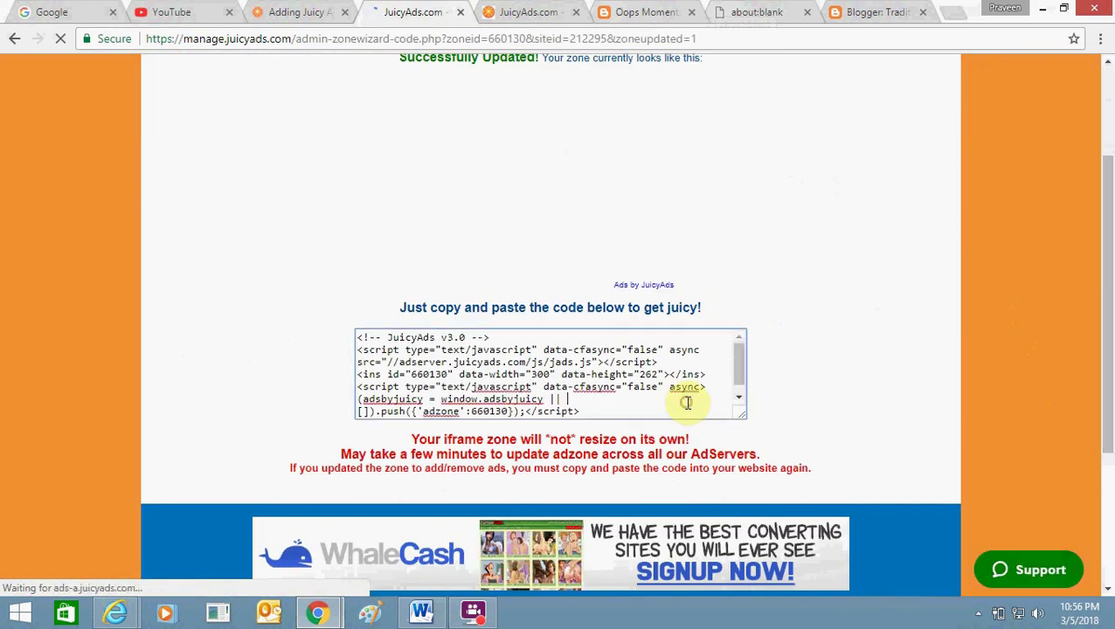
{"action": "key", "text": "ctrl+a"}
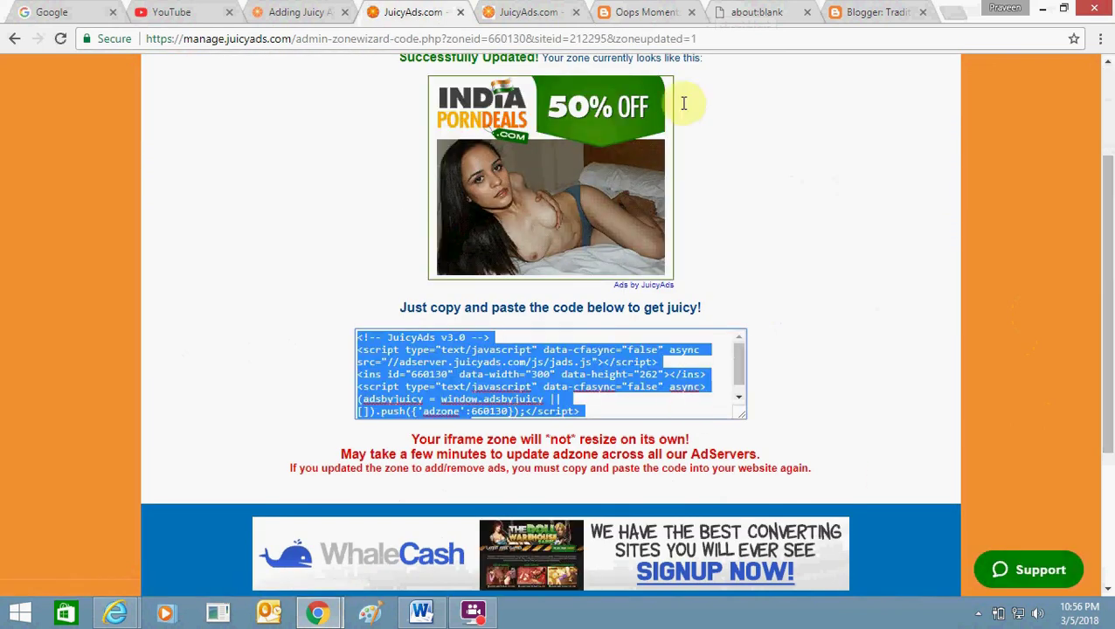
{"action": "left_click", "coordinate": [865, 11]}
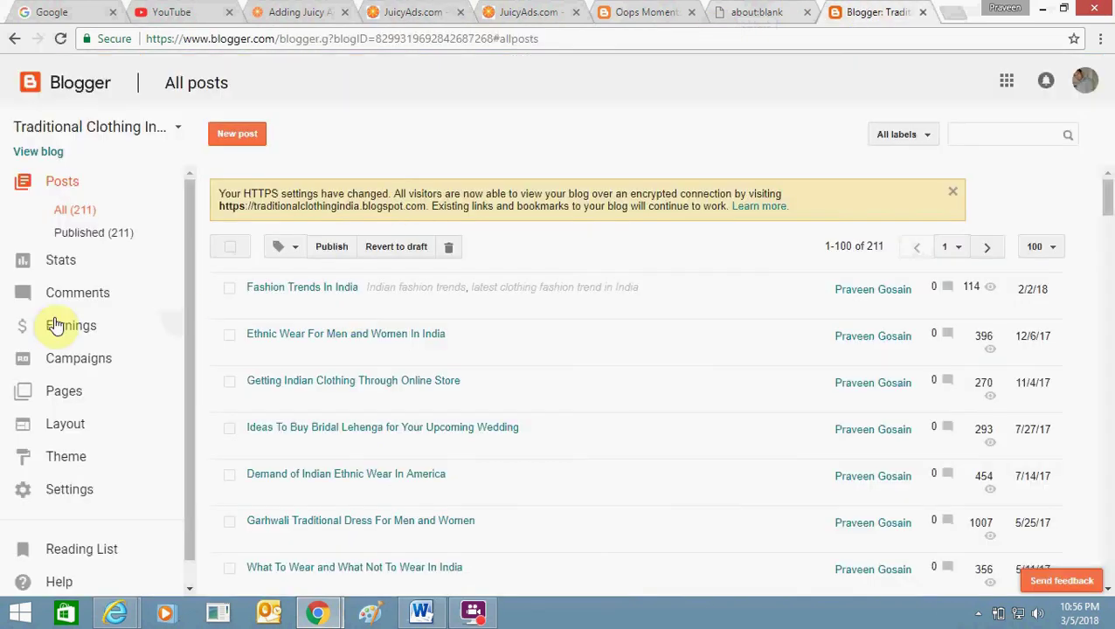
{"action": "key", "text": "alt+Tab"}
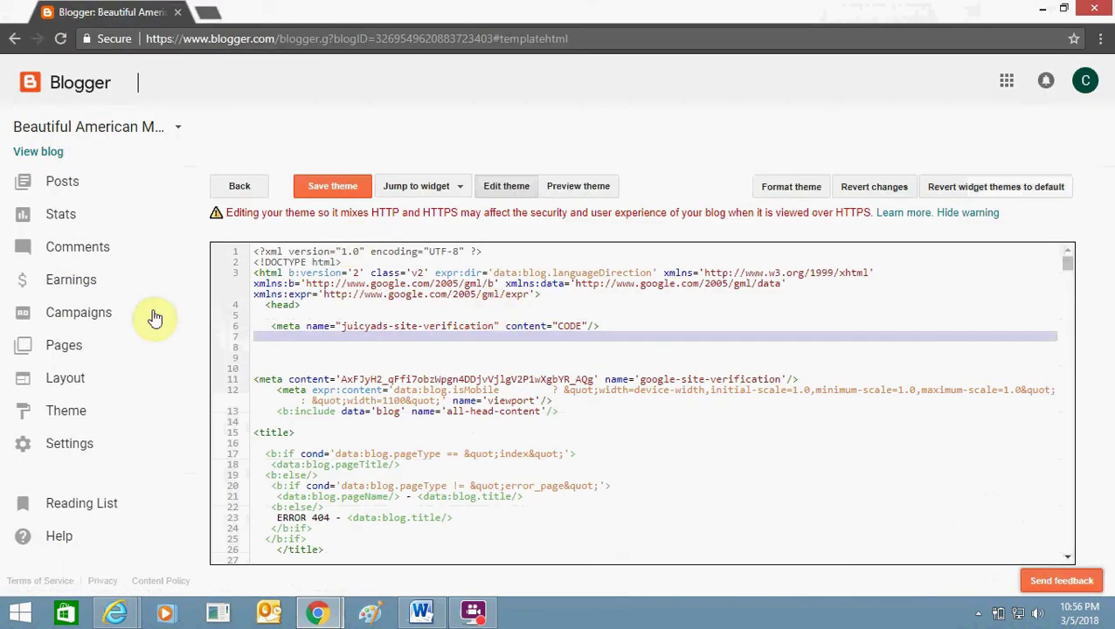
{"action": "left_click", "coordinate": [102, 377]}
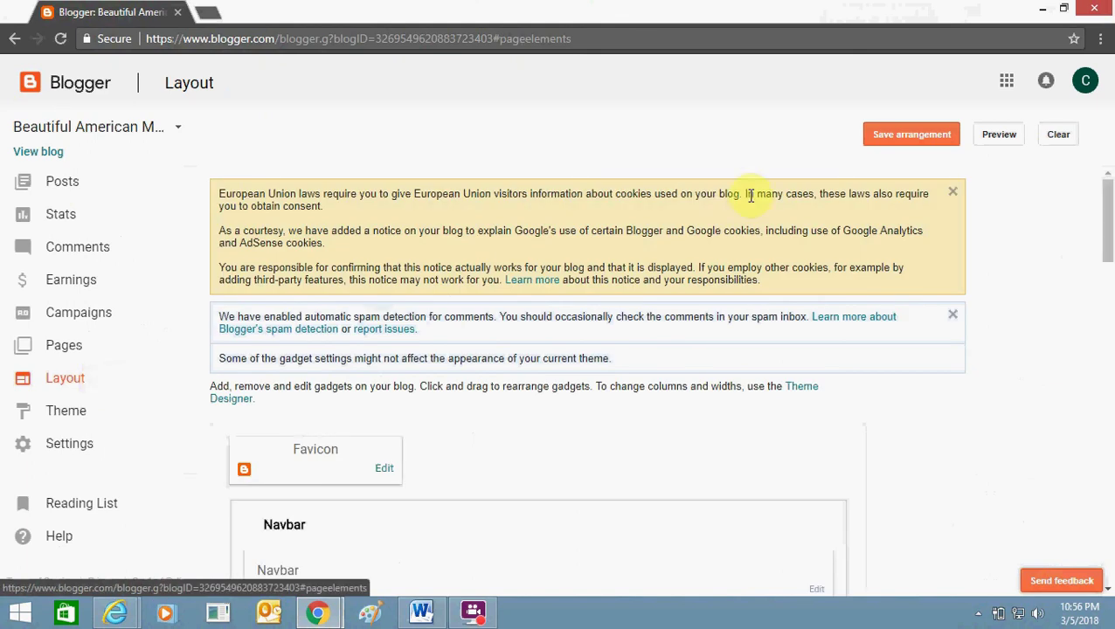
{"action": "left_click_drag", "start_coordinate": [1109, 199], "coordinate": [1099, 370]}
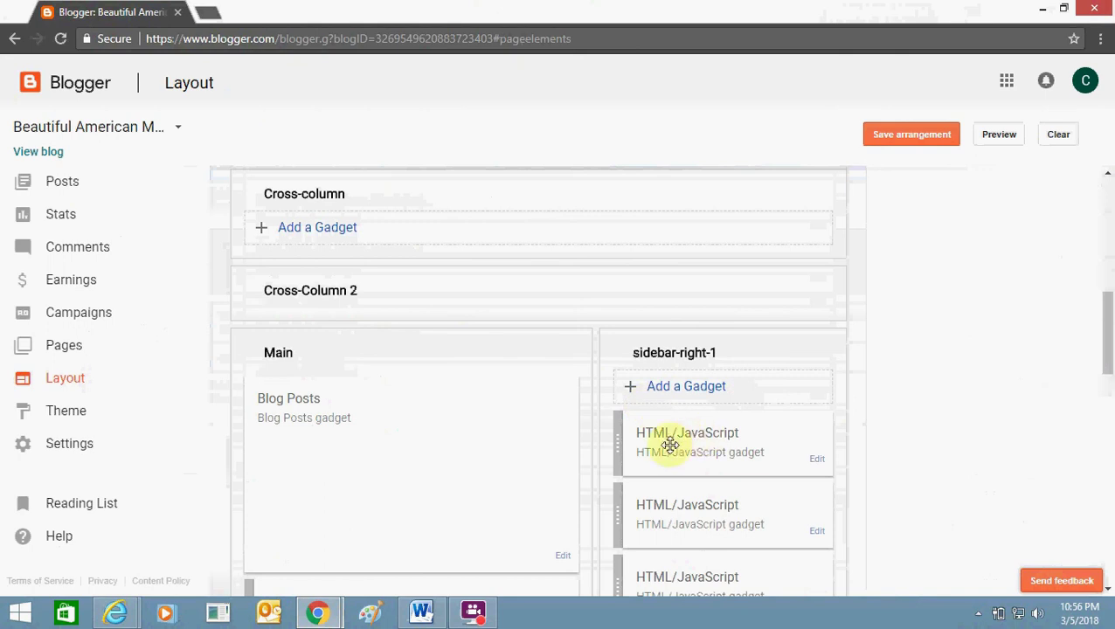
{"action": "left_click", "coordinate": [813, 461]}
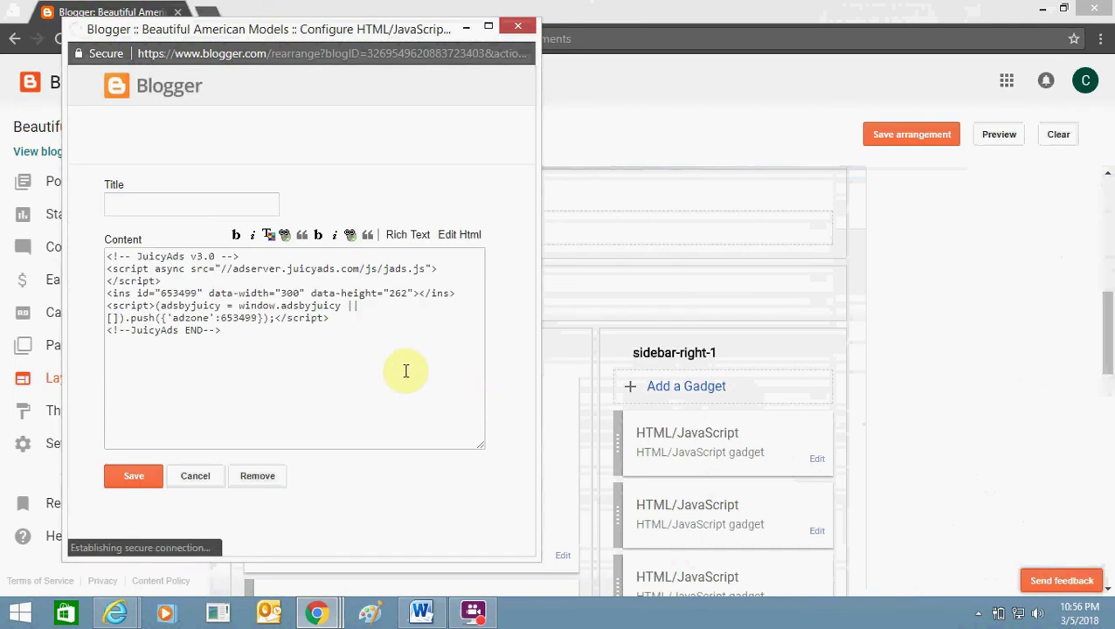
{"action": "left_click", "coordinate": [404, 371]}
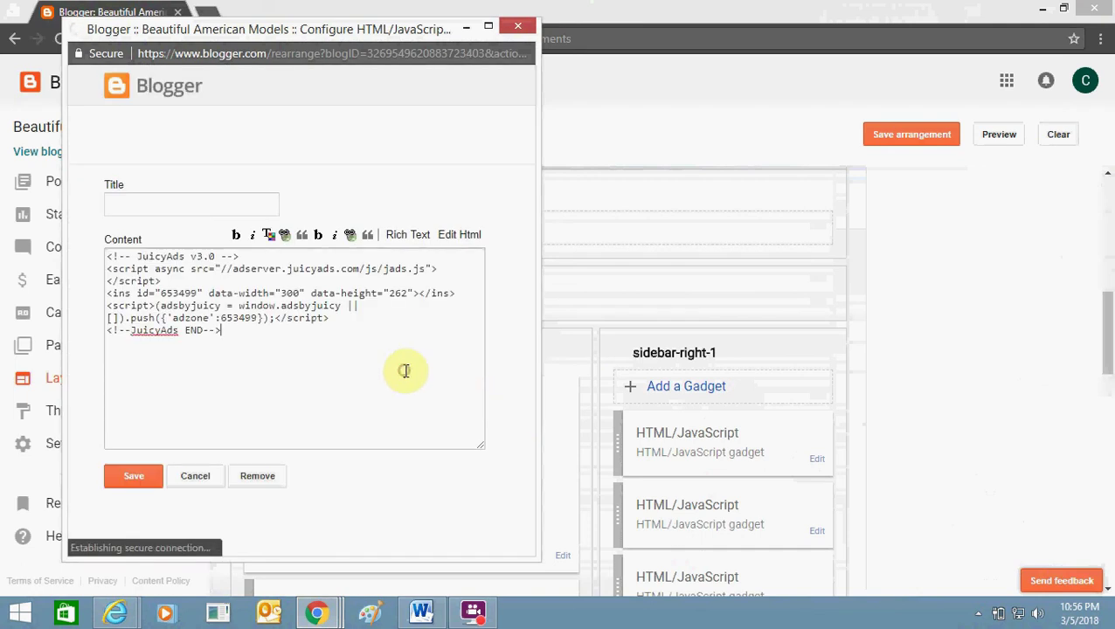
{"action": "left_click_drag", "start_coordinate": [404, 371], "coordinate": [20, 253]}
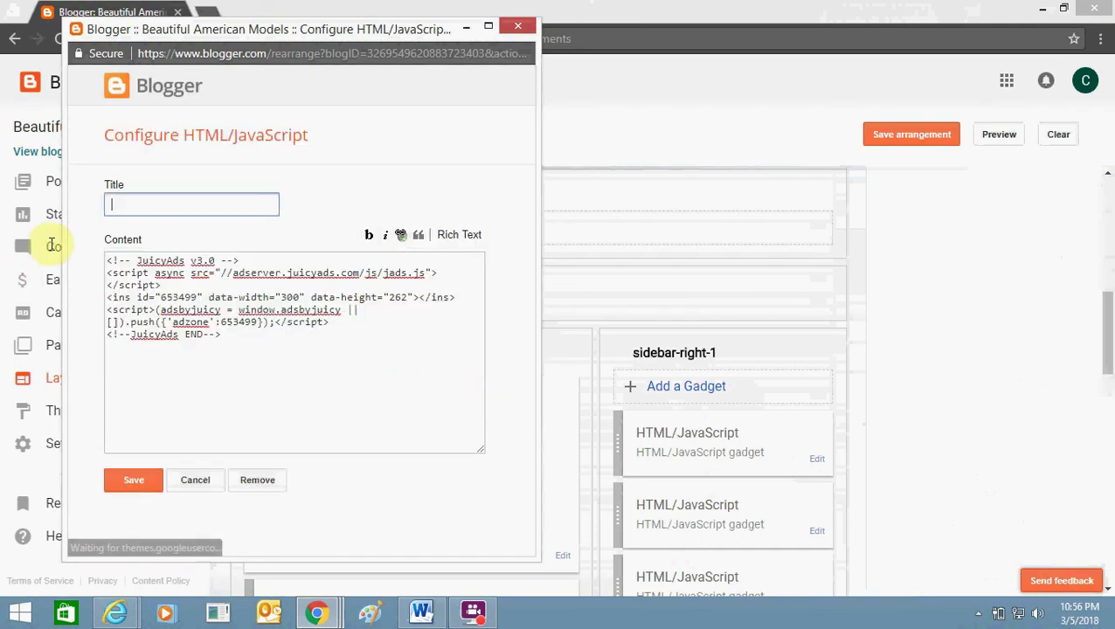
{"action": "left_click", "coordinate": [248, 338]}
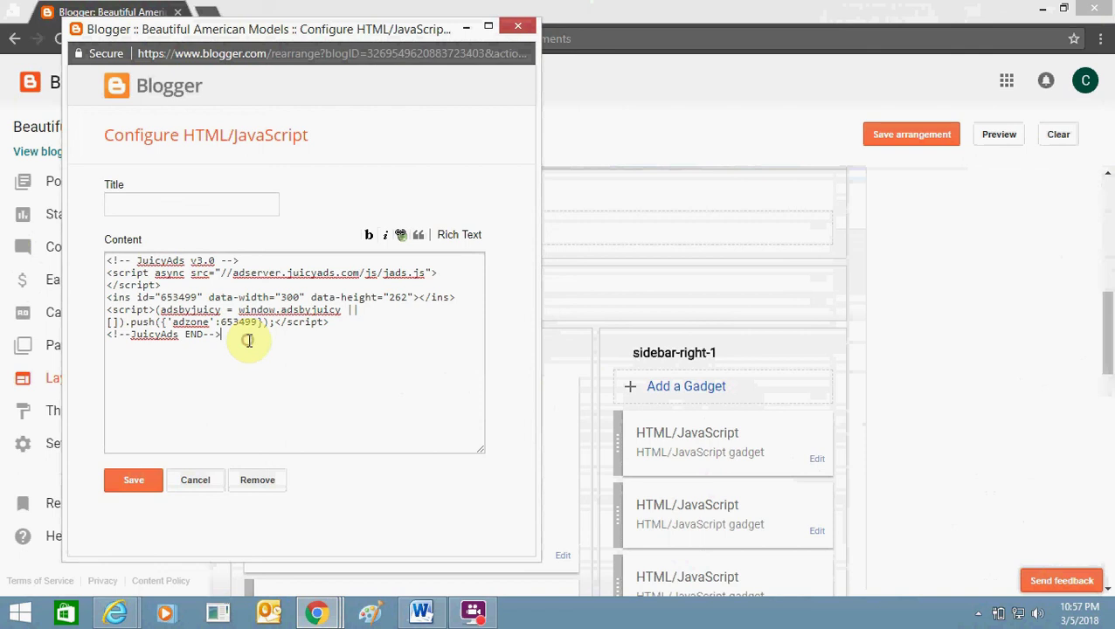
{"action": "left_click", "coordinate": [197, 486]}
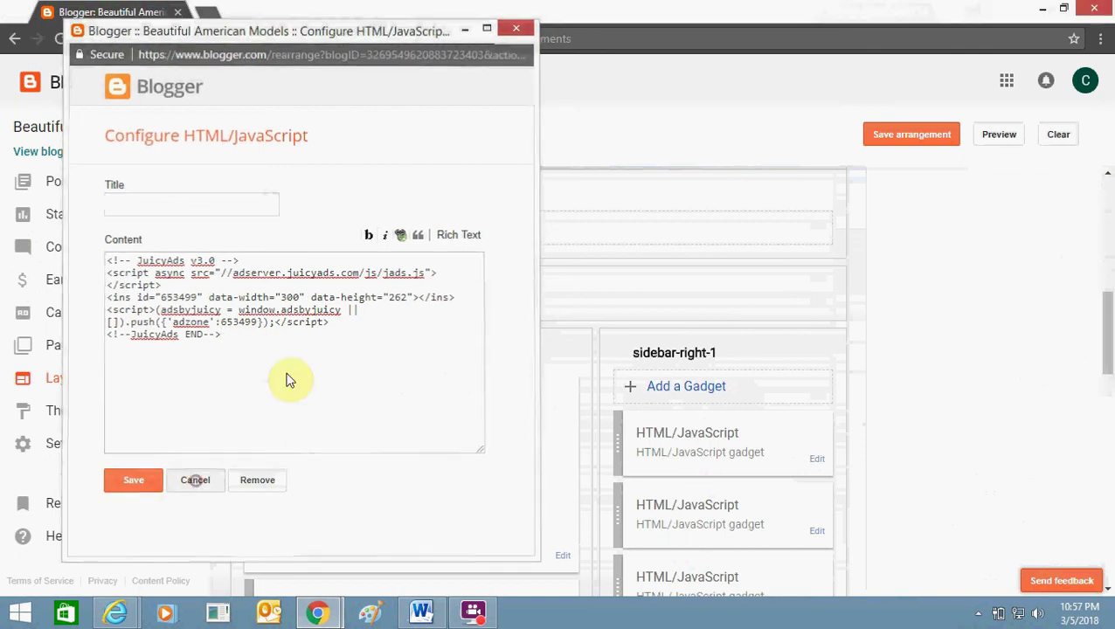
{"action": "key", "text": "alt+Tab"}
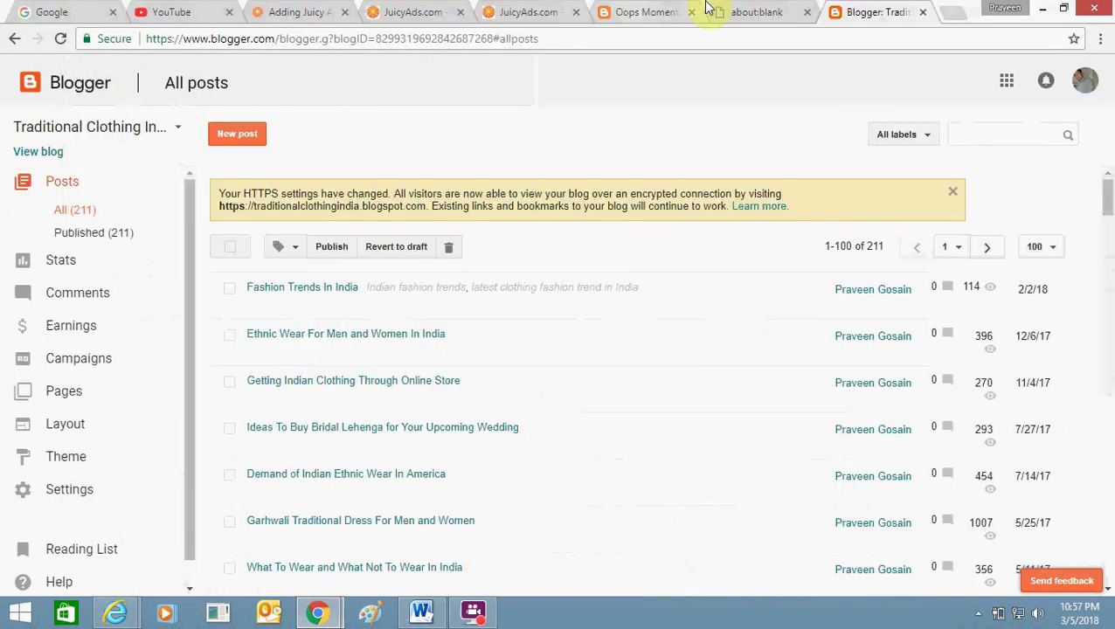
Check the JuicyAds ad on the live Oops Moments post, then view the verification help article.
{"action": "left_click", "coordinate": [642, 9]}
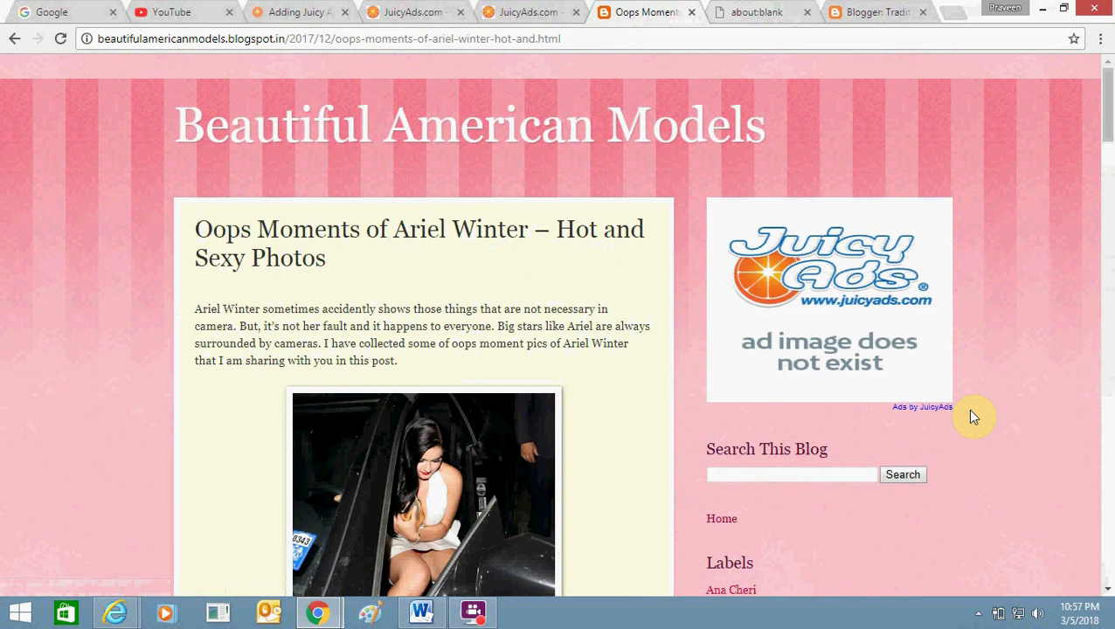
{"action": "left_click", "coordinate": [292, 12]}
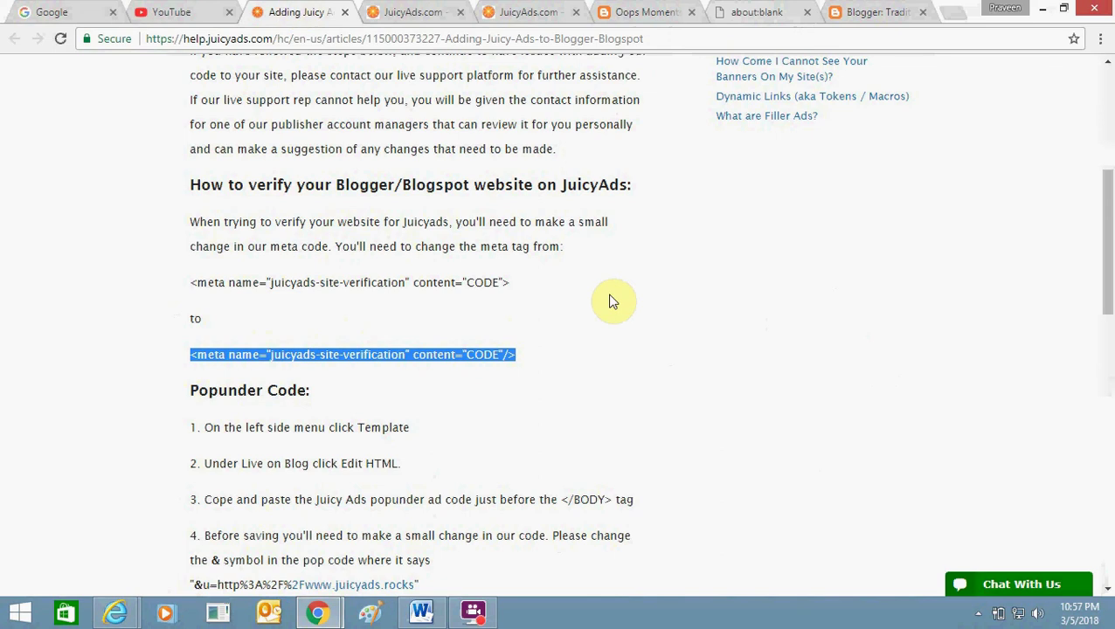
{"action": "left_click", "coordinate": [473, 612]}
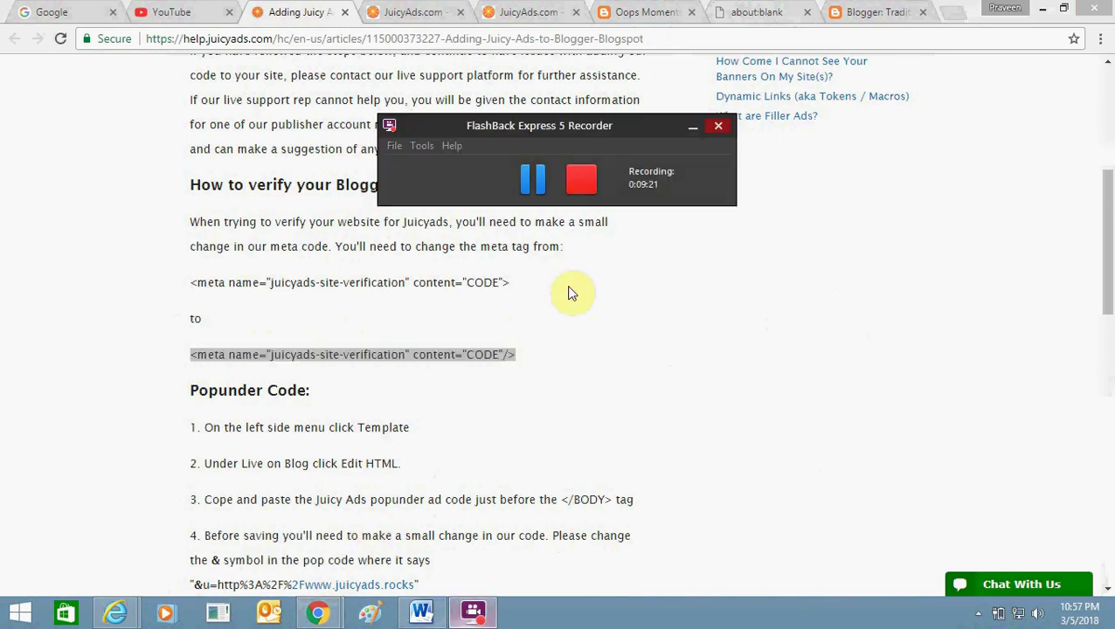